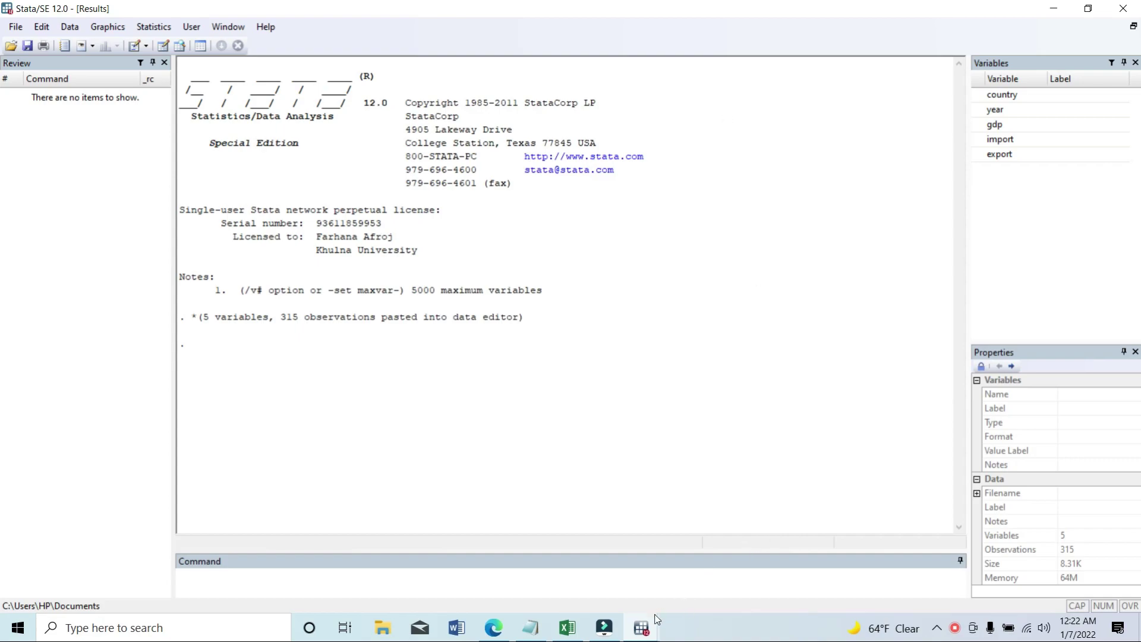
# - Examine the country, year, gdp, import and export data in the Data Editor, and return to the Results window
pyautogui.click(641, 627)
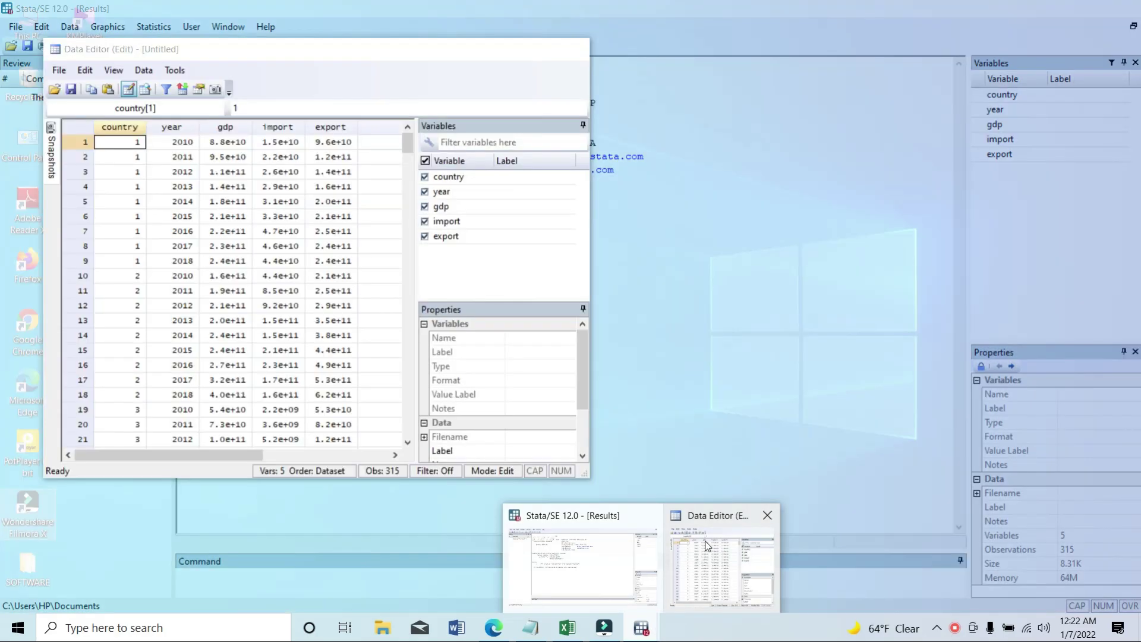
pyautogui.click(702, 553)
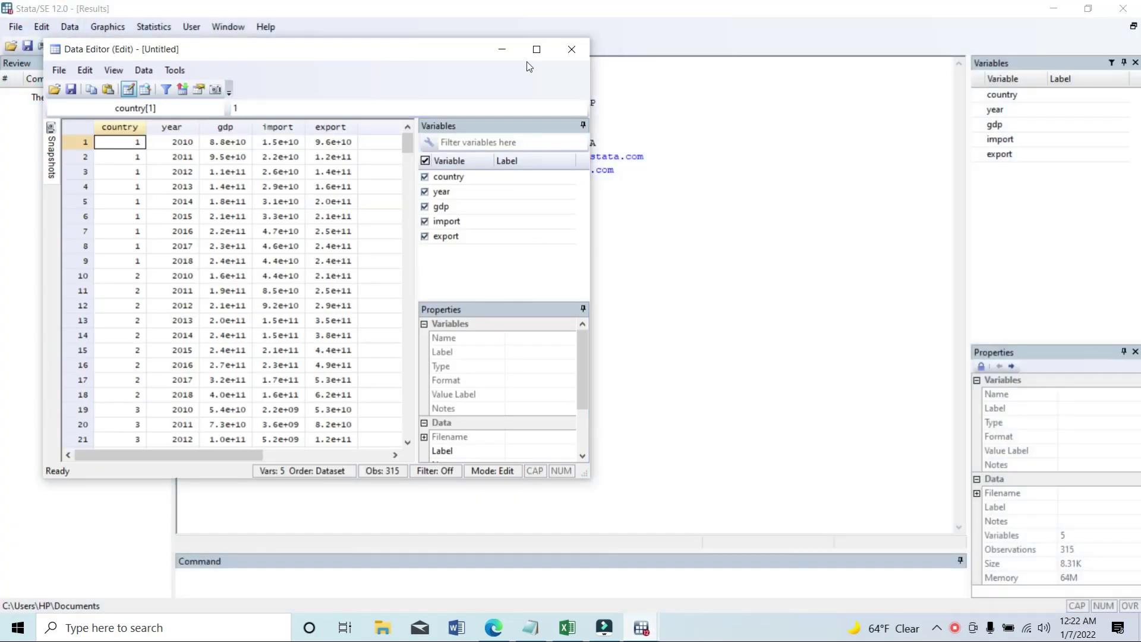
pyautogui.doubleClick(541, 46)
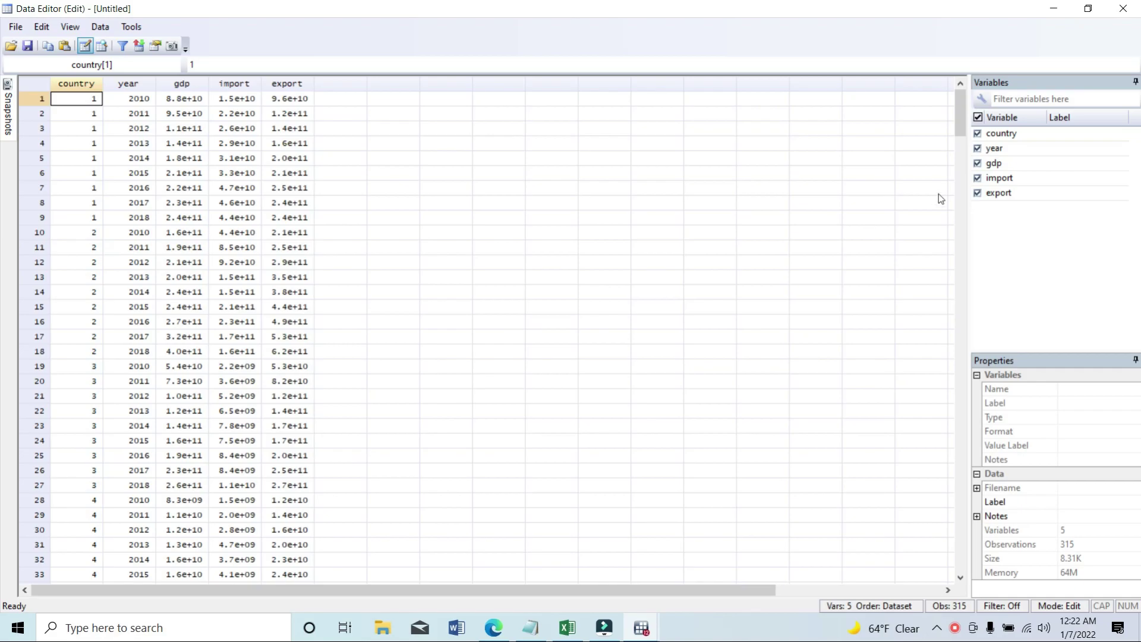
pyautogui.moveTo(955, 133); pyautogui.dragTo(929, 91)
pyautogui.click(1092, 8)
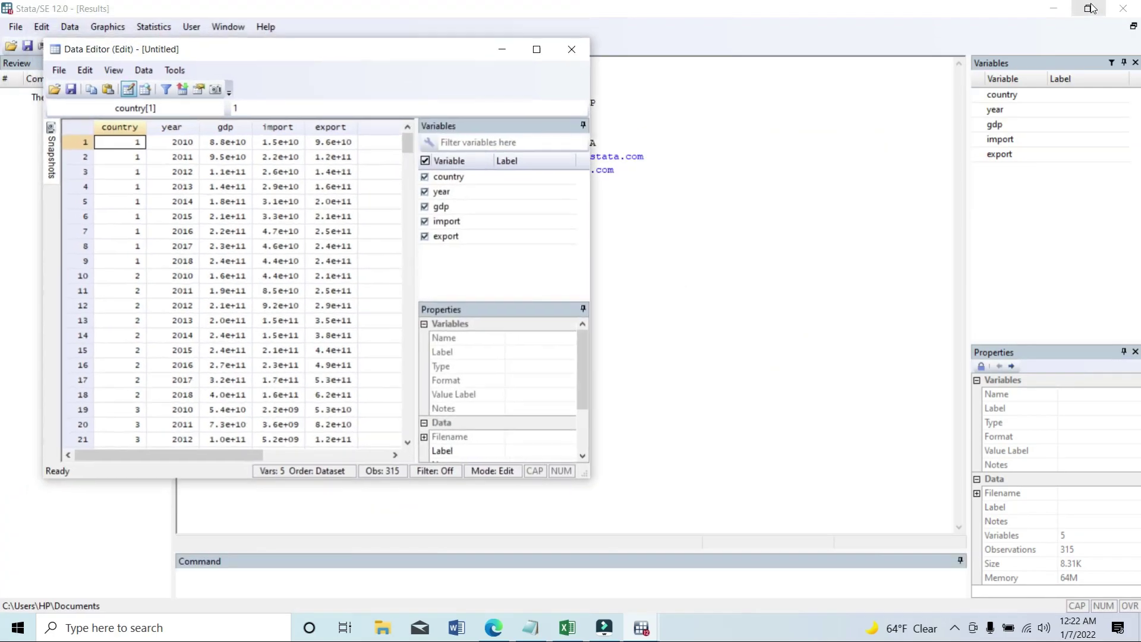
pyautogui.click(793, 101)
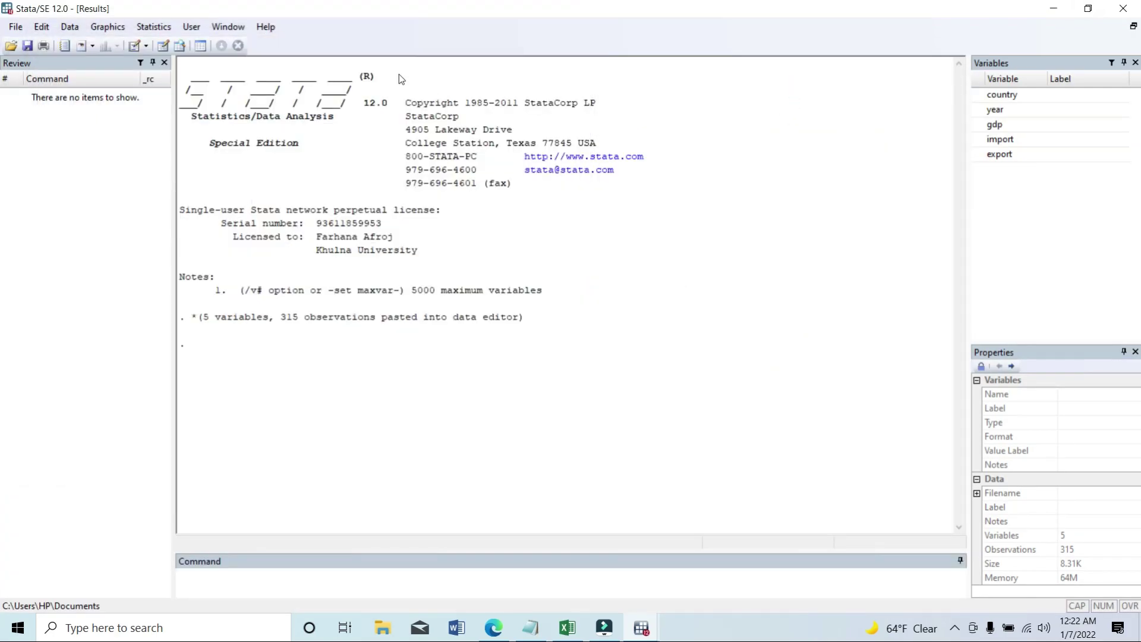
# - Start declaring the dataset as panel data, with country as the panel ID variable
pyautogui.click(149, 30)
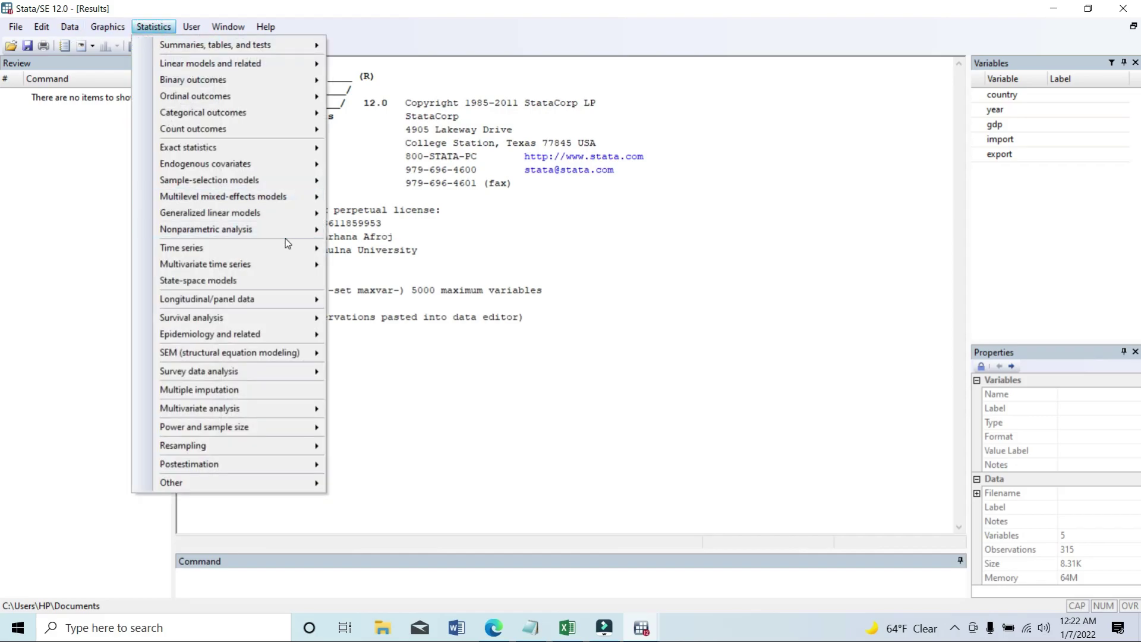
pyautogui.moveTo(201, 186)
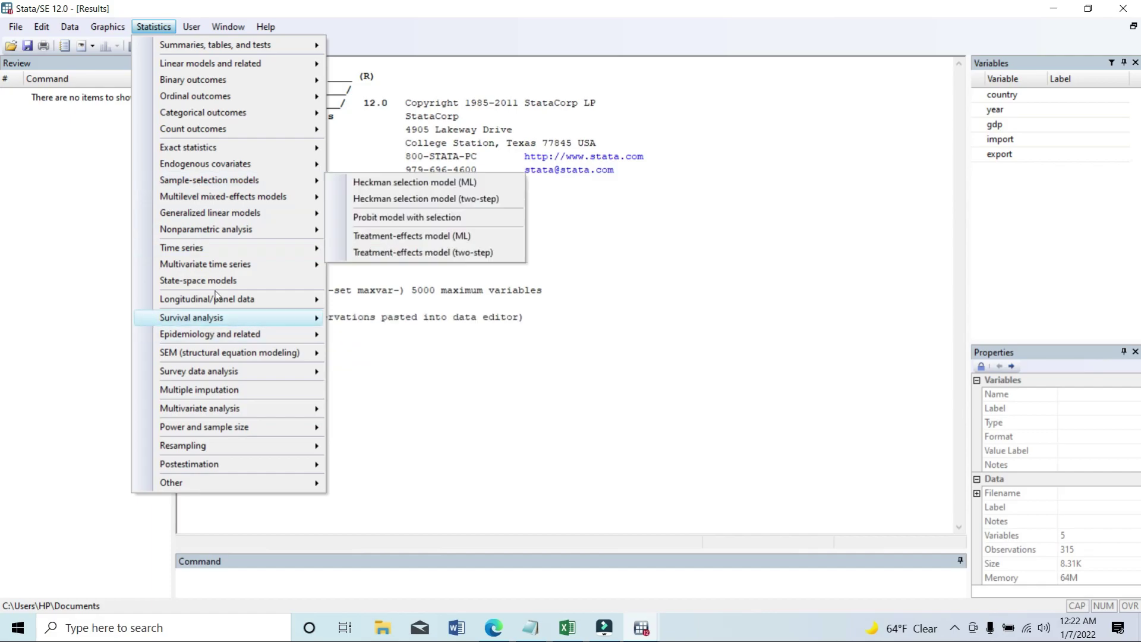
pyautogui.moveTo(213, 301)
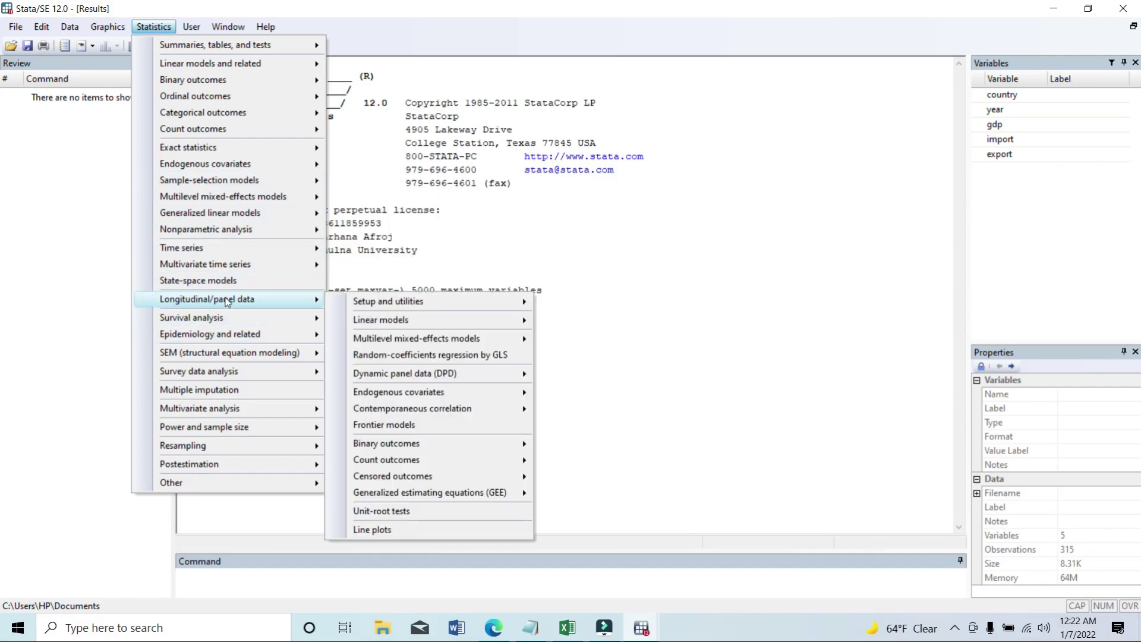
pyautogui.moveTo(387, 302)
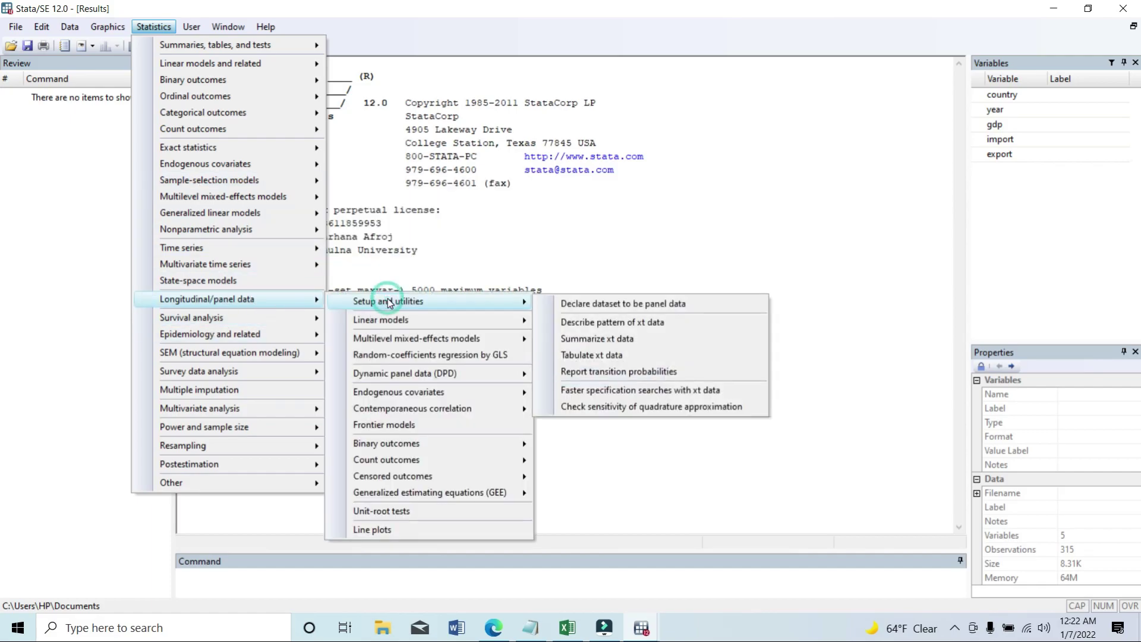
pyautogui.click(619, 303)
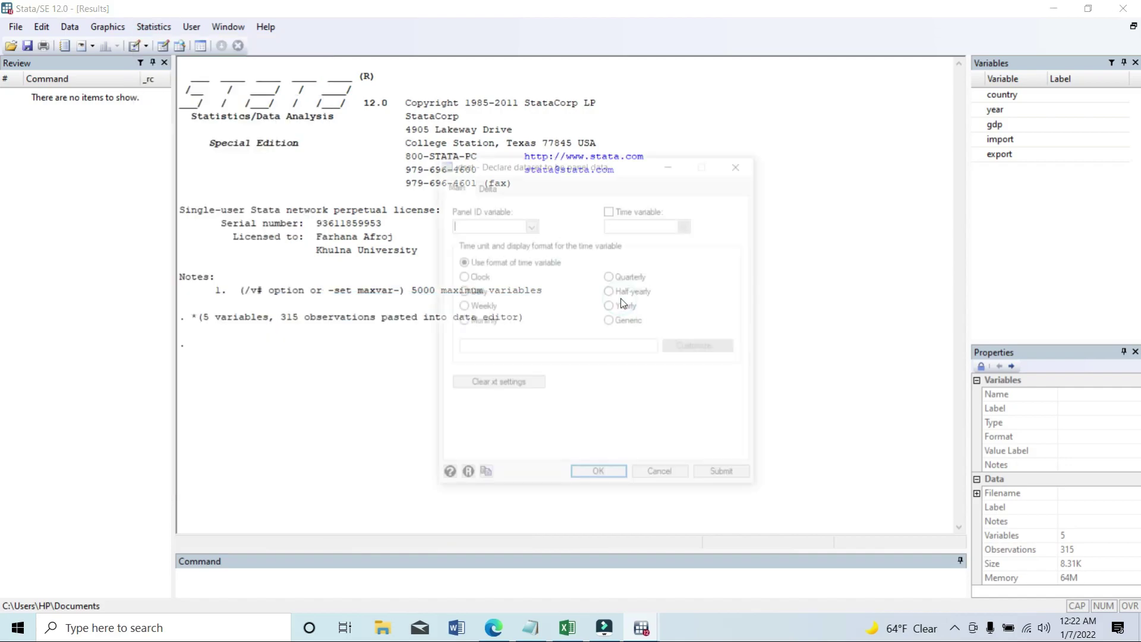
pyautogui.click(531, 226)
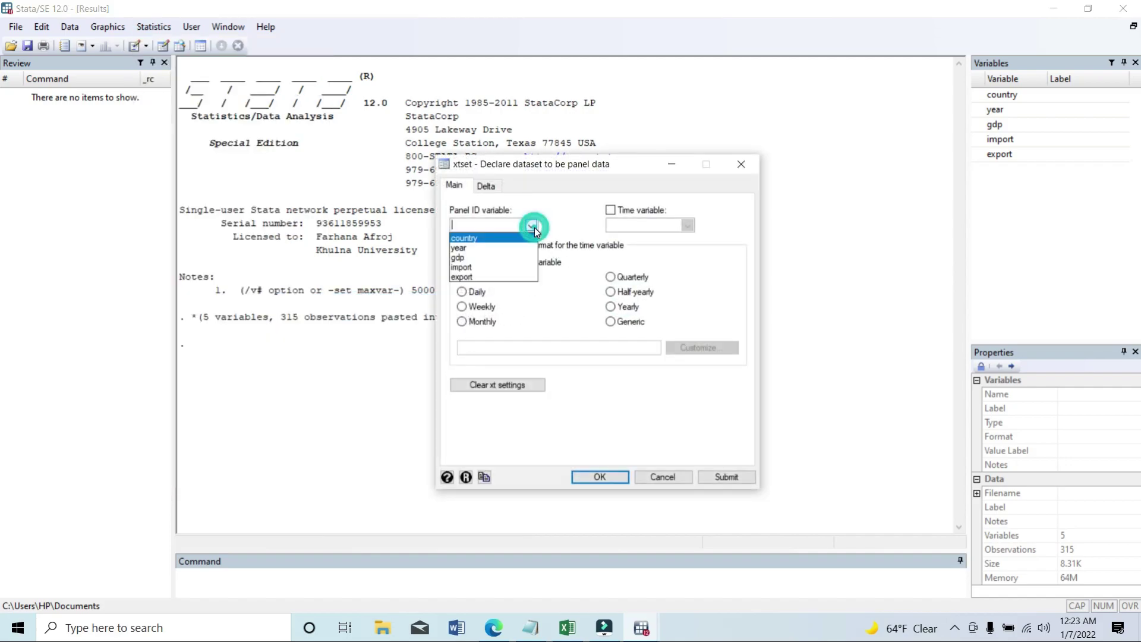
pyautogui.click(468, 239)
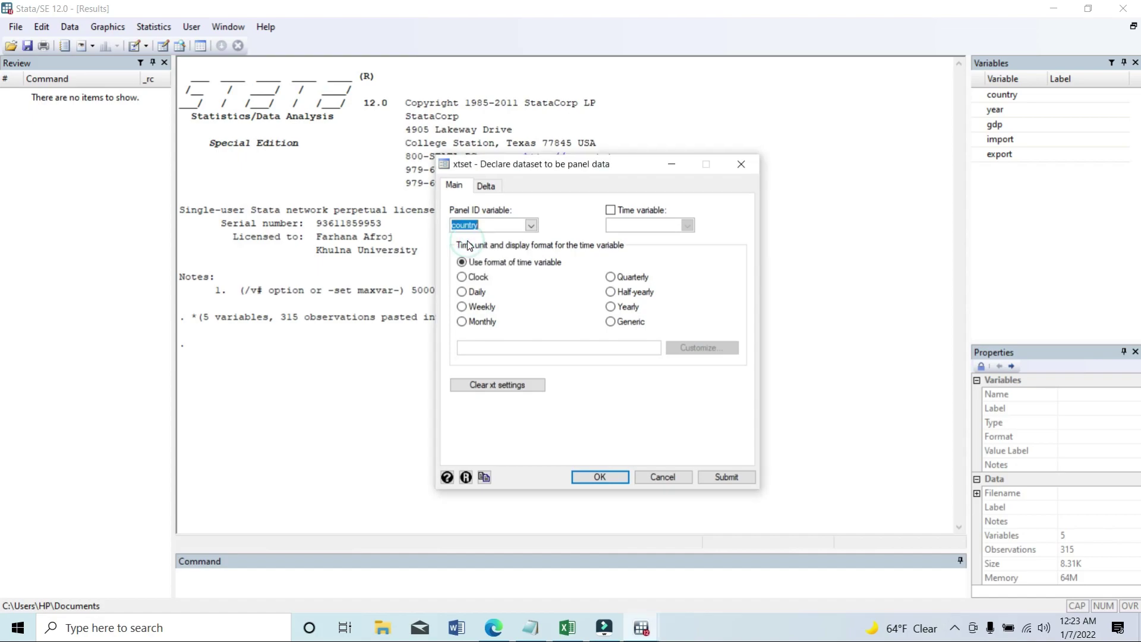
# - Set year as the time variable with a yearly time unit, submit the panel declaration and close its dialog
pyautogui.click(610, 210)
pyautogui.click(687, 226)
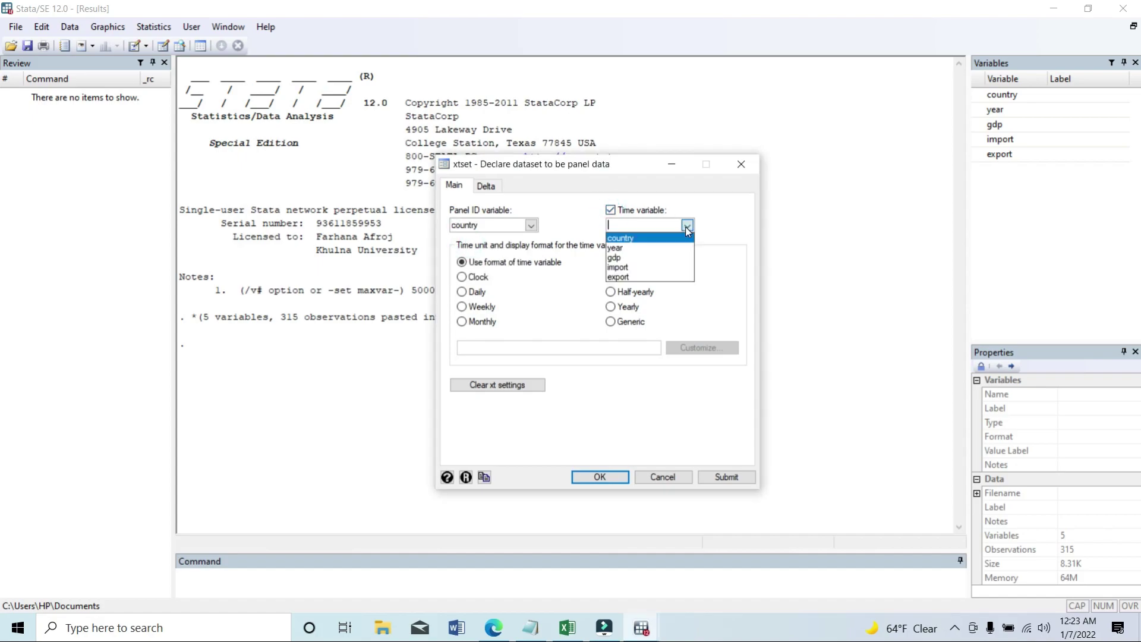
pyautogui.click(648, 247)
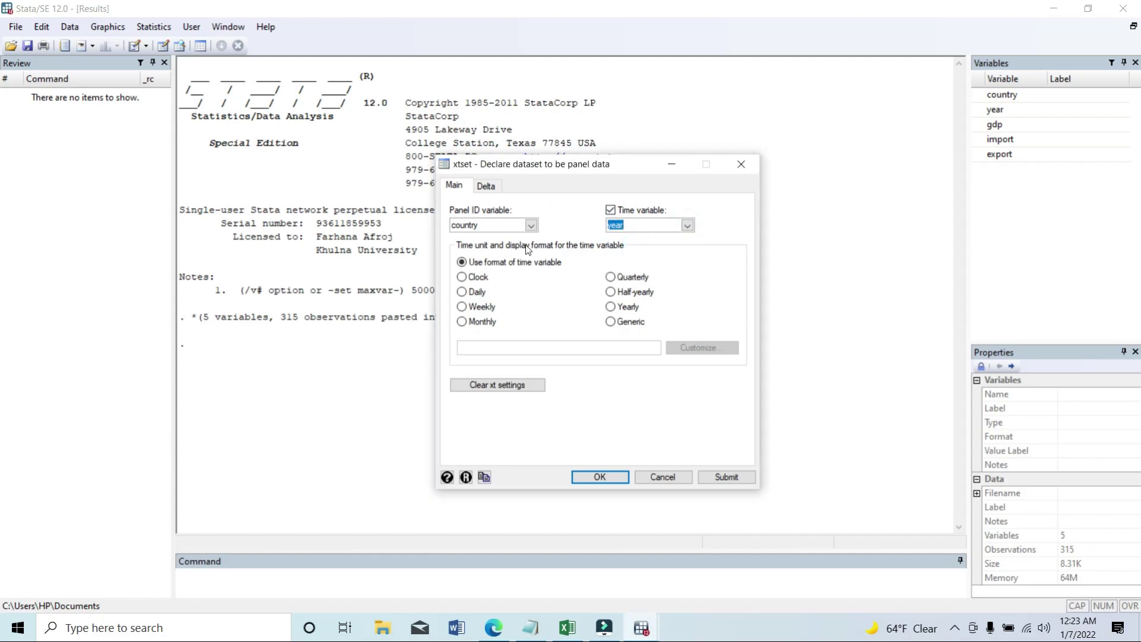
pyautogui.click(611, 307)
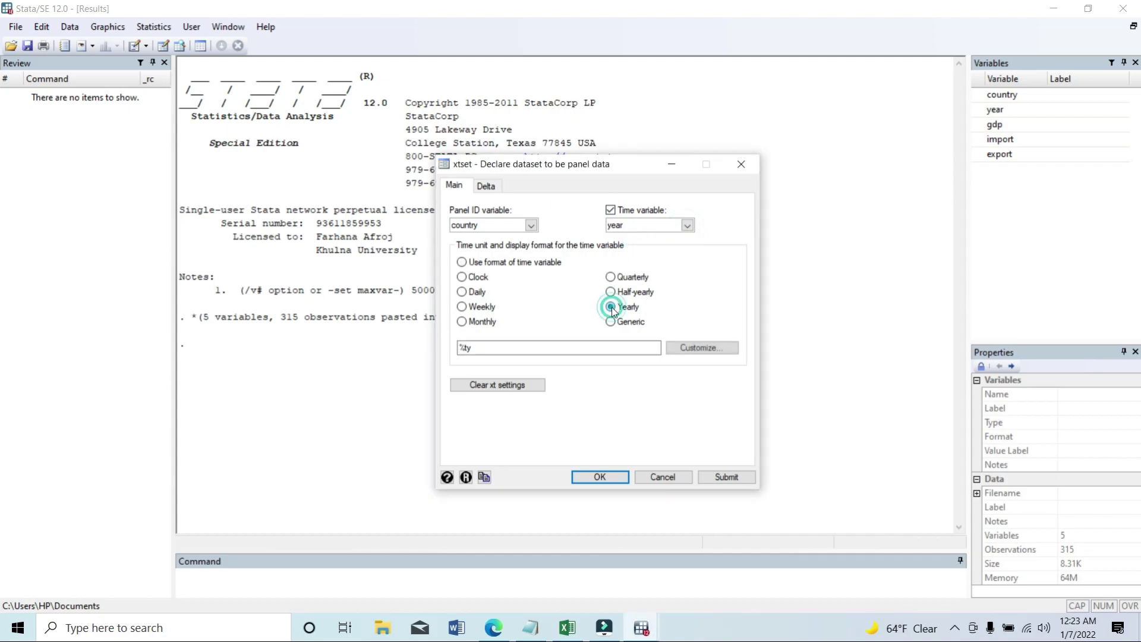
pyautogui.click(725, 477)
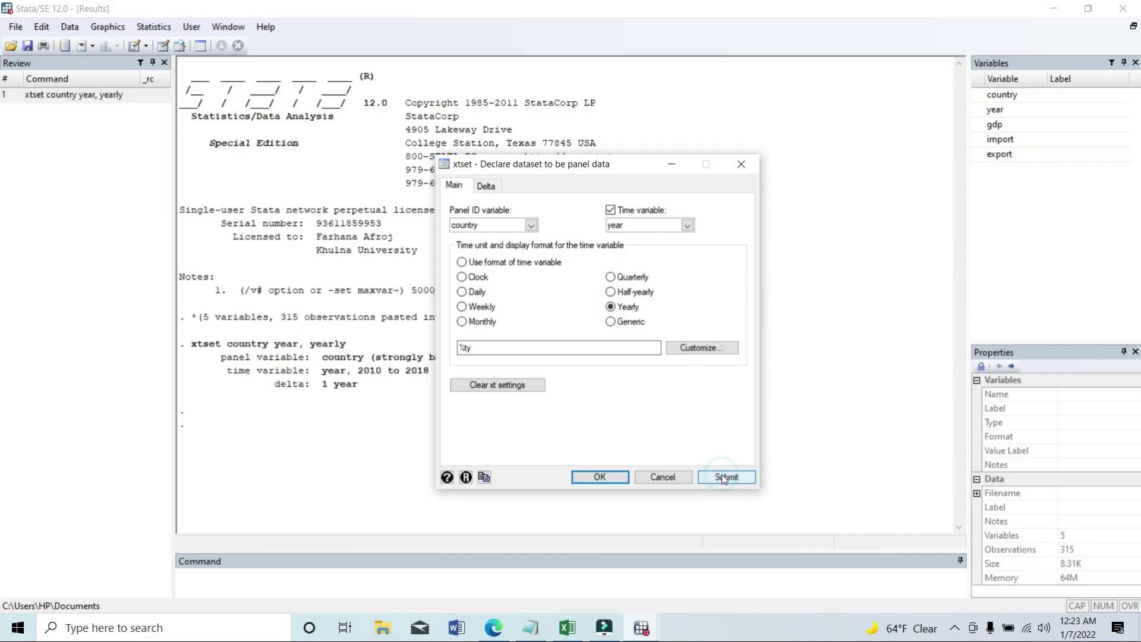
pyautogui.click(741, 165)
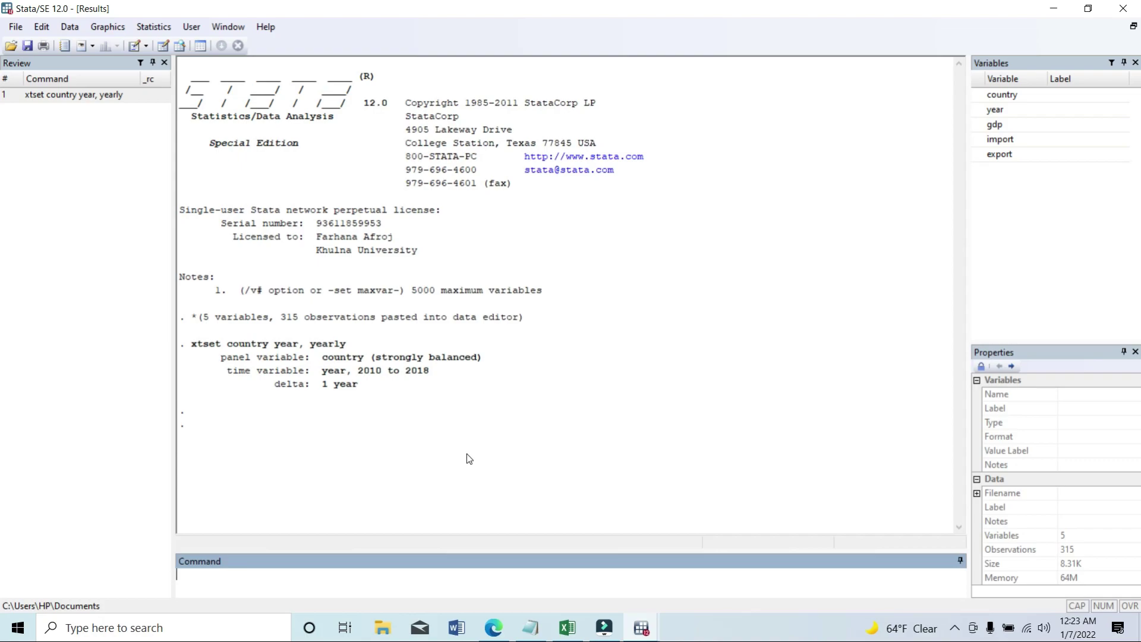
# - Open the panel-data unit-root tests, review the available test types and keep Levin-Lin-Chu
pyautogui.click(157, 30)
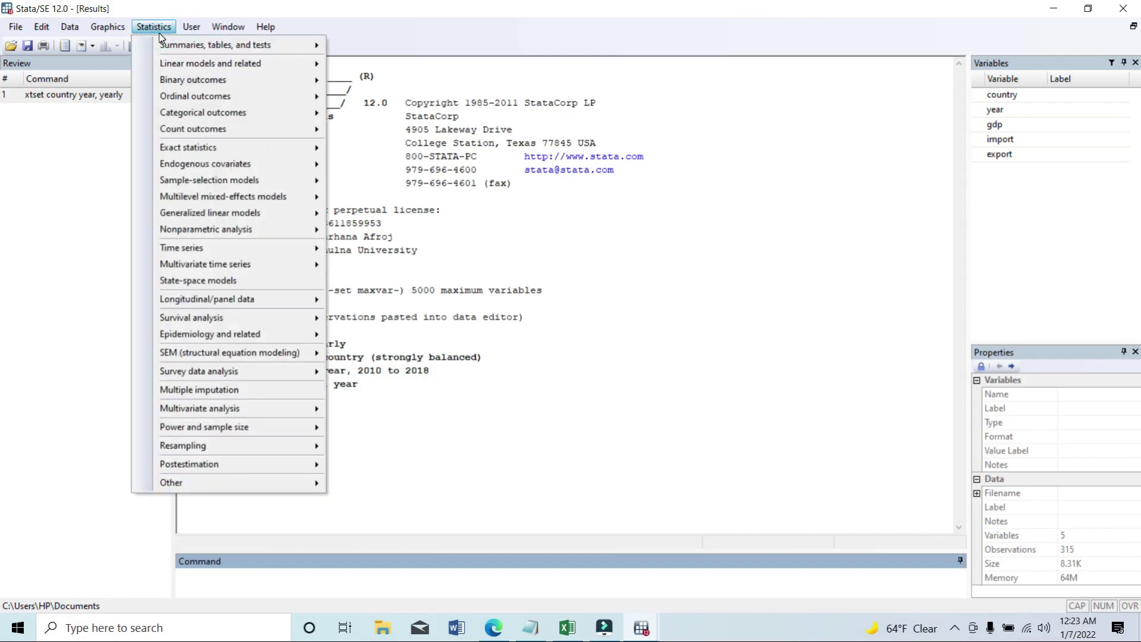
pyautogui.moveTo(218, 302)
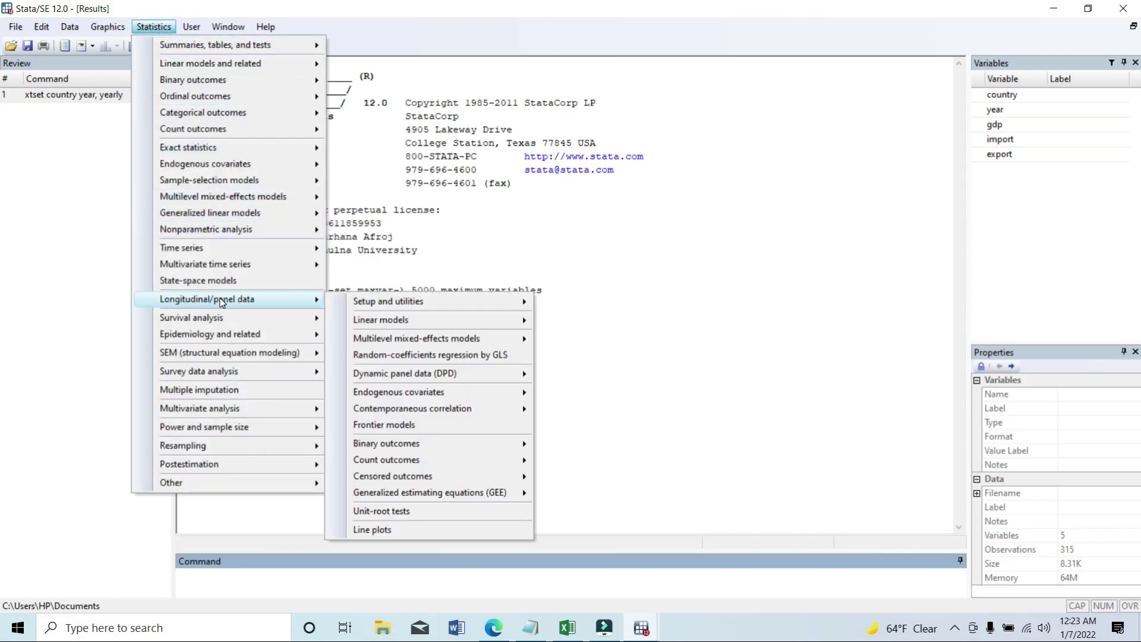
pyautogui.click(399, 512)
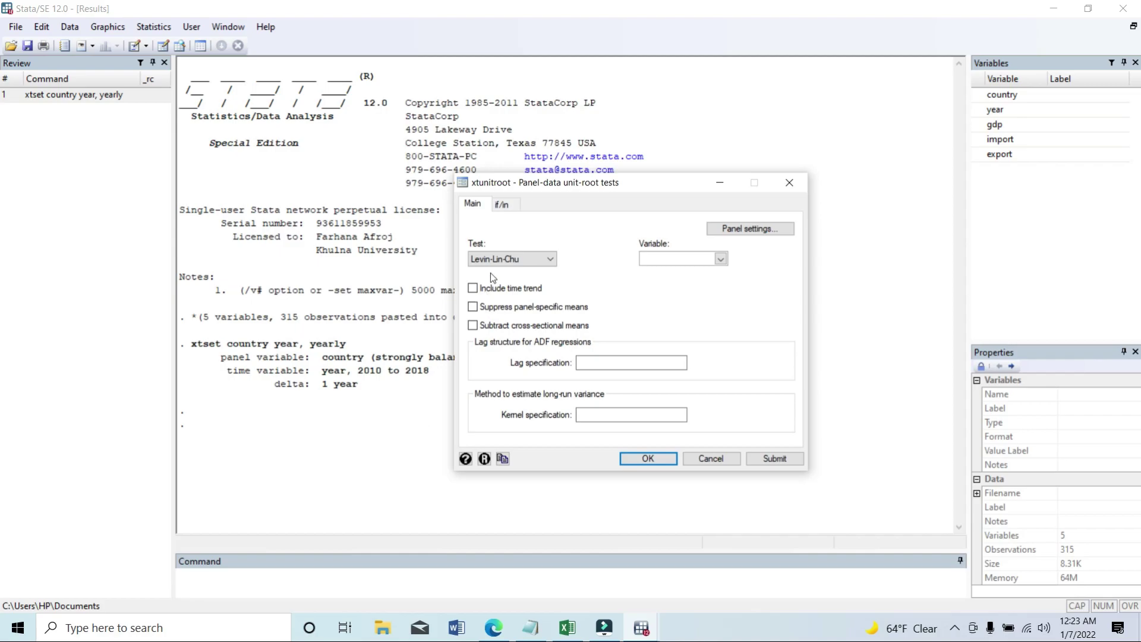
pyautogui.click(536, 258)
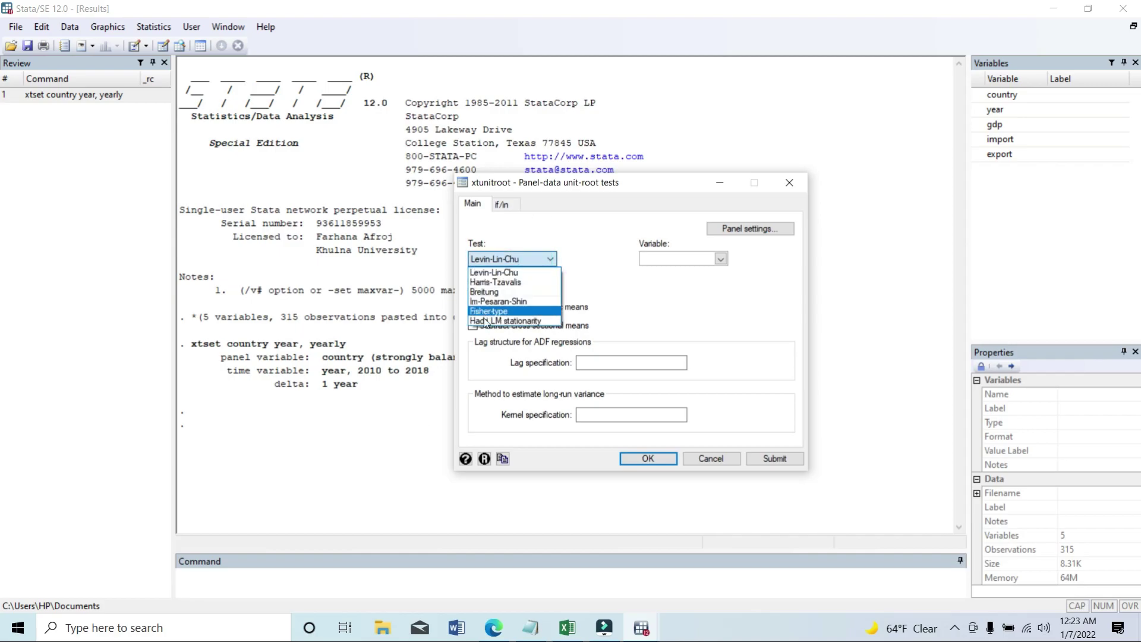
pyautogui.click(555, 228)
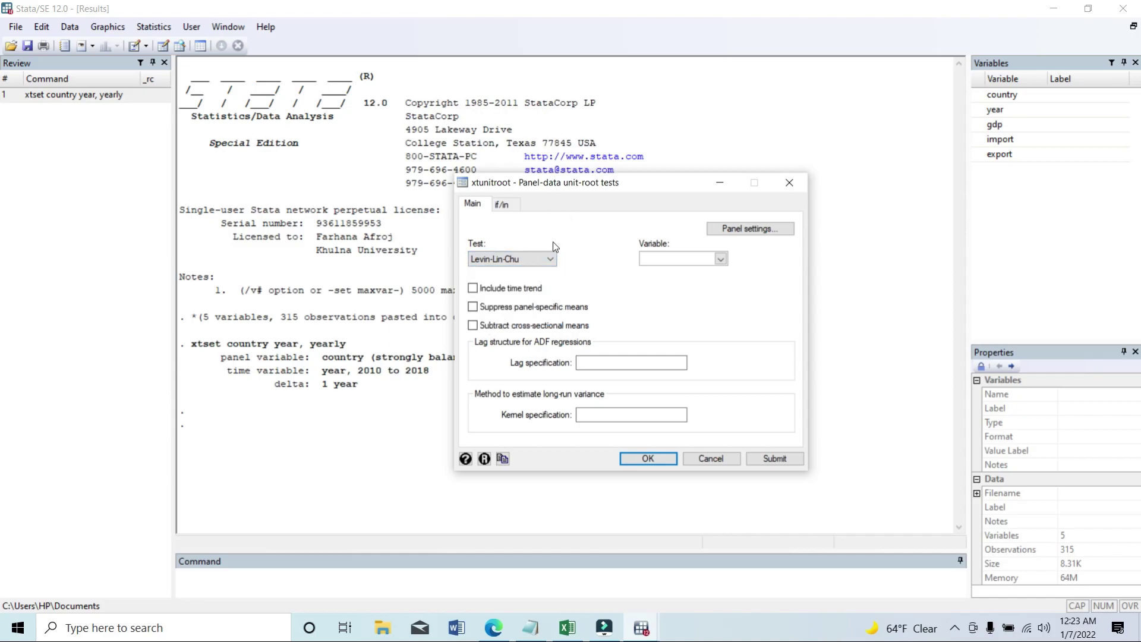
pyautogui.click(541, 254)
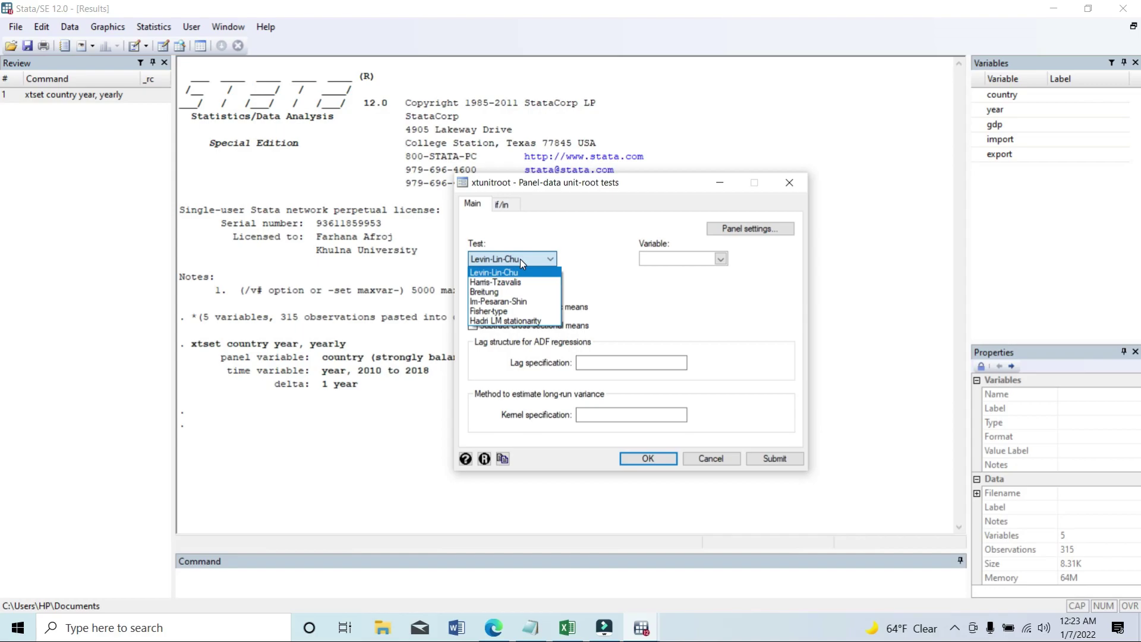
pyautogui.click(609, 262)
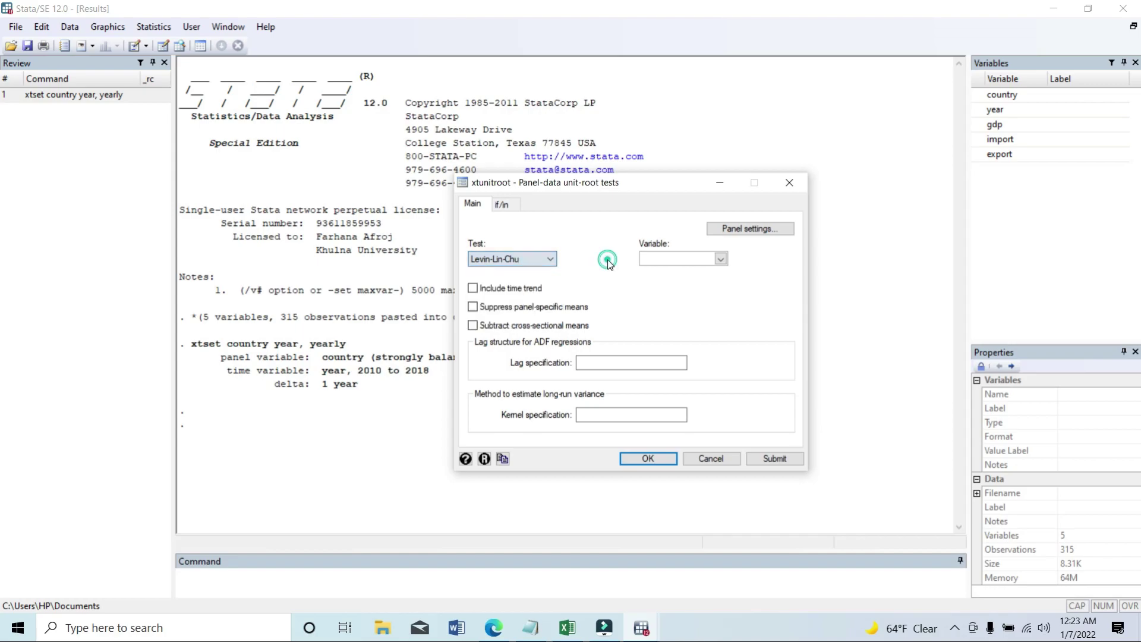
# - Choose gdp as the variable for the unit-root test and set the lag specification to 1
pyautogui.click(721, 260)
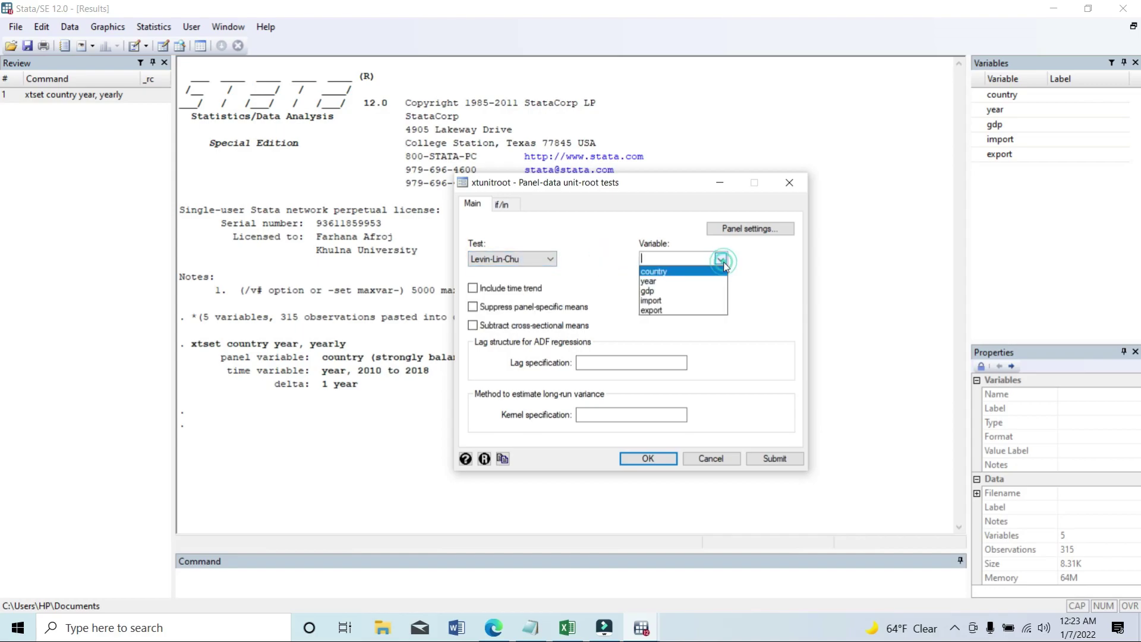
pyautogui.click(653, 293)
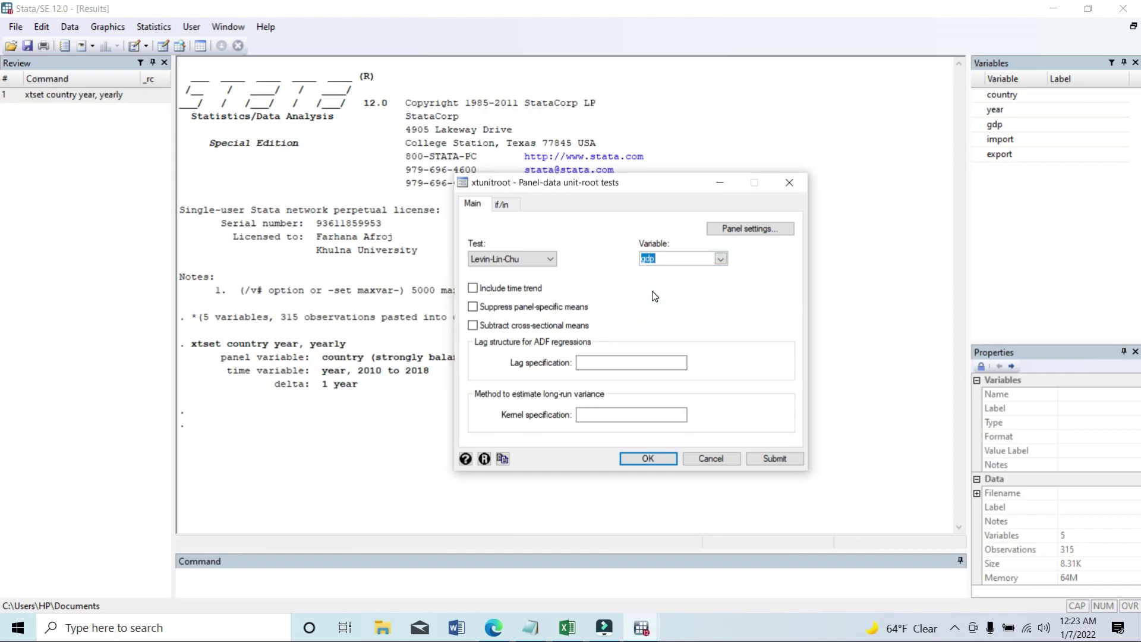
pyautogui.click(636, 363)
pyautogui.write('1')
# - Set the time unit to yearly in the unit-root test's panel settings, keeping country and year as the panel variables
pyautogui.click(748, 230)
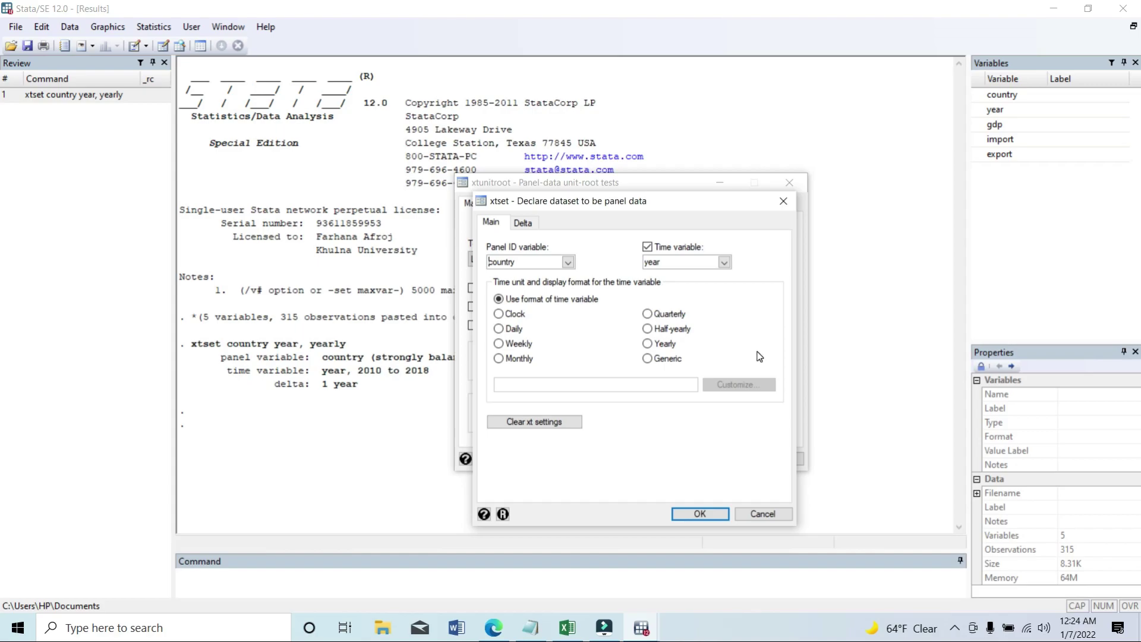
pyautogui.click(662, 344)
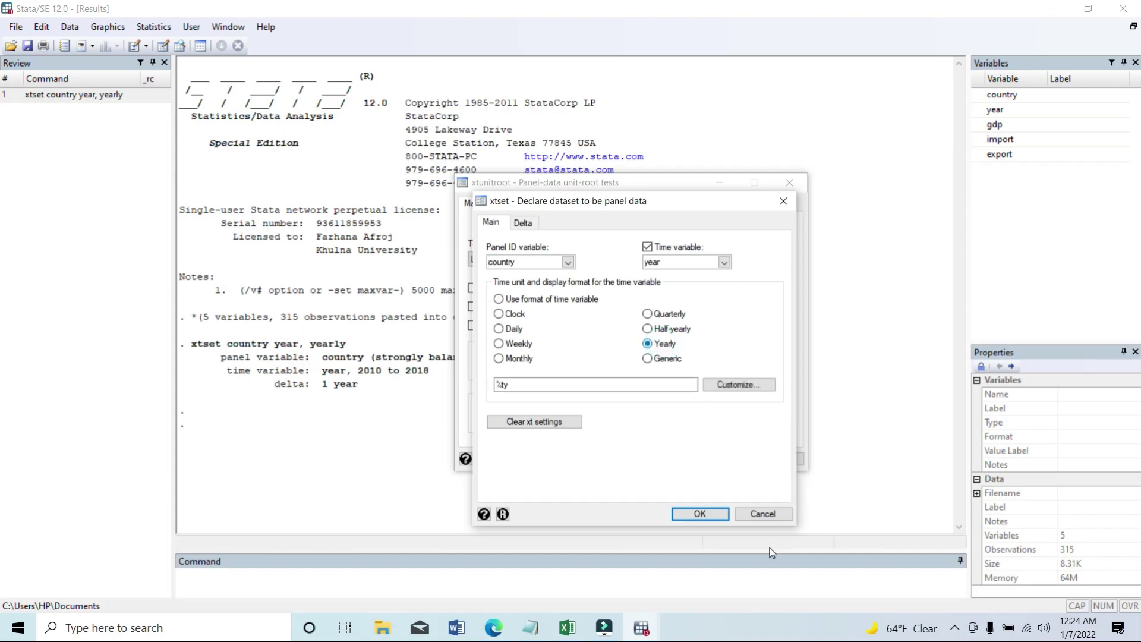
pyautogui.click(719, 514)
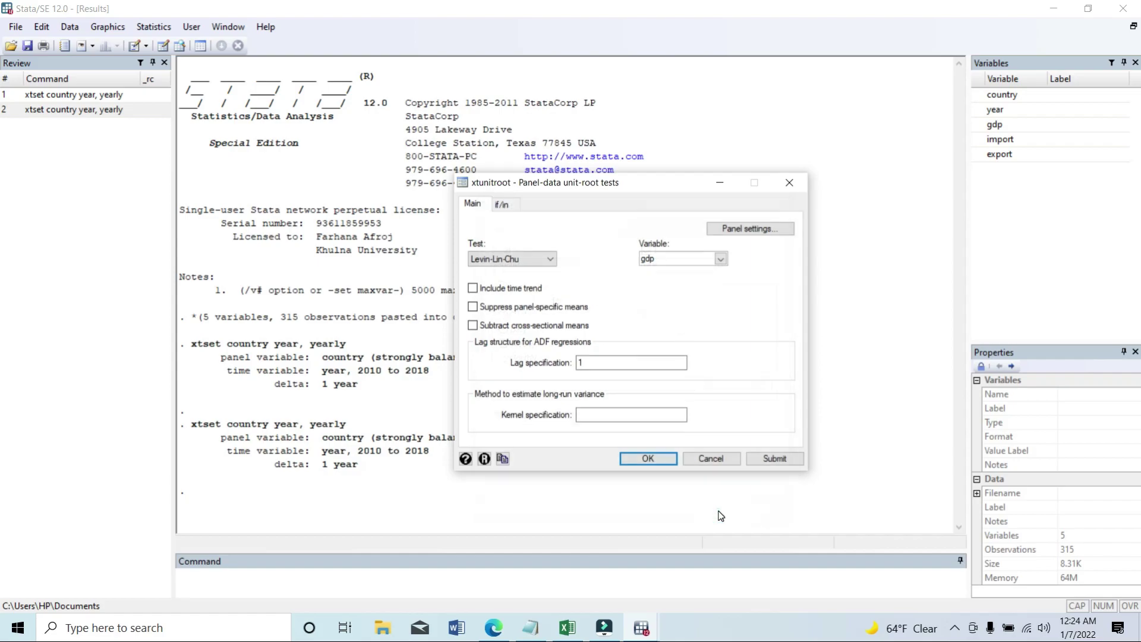
# - Recheck the panel settings and run the Levin-Lin-Chu unit-root test on gdp with 1 lag
pyautogui.click(771, 237)
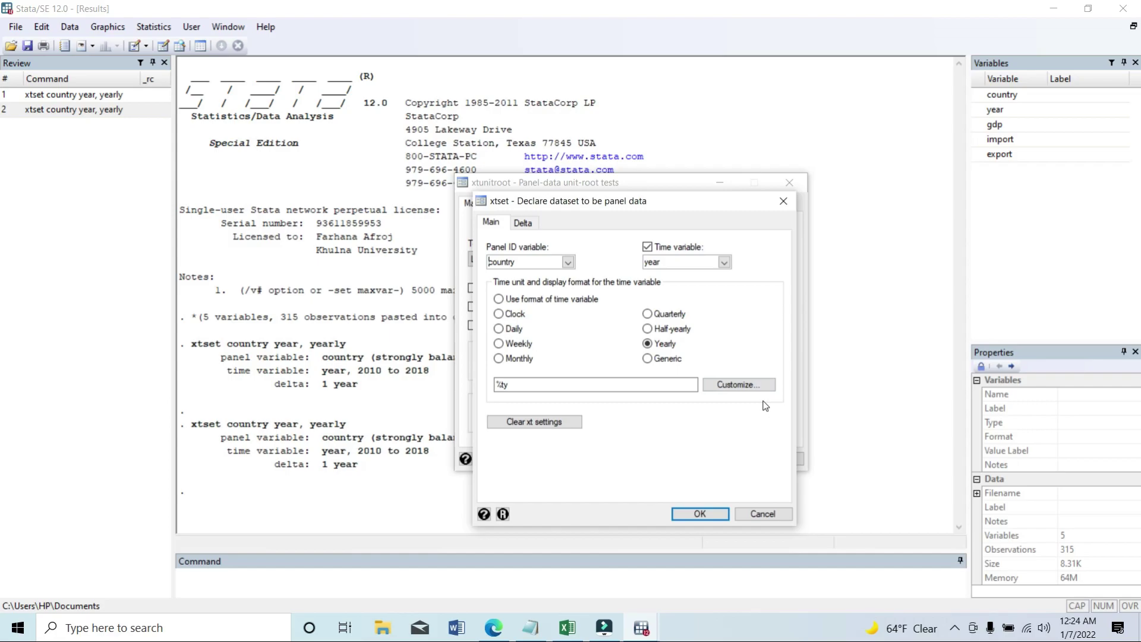
pyautogui.click(763, 513)
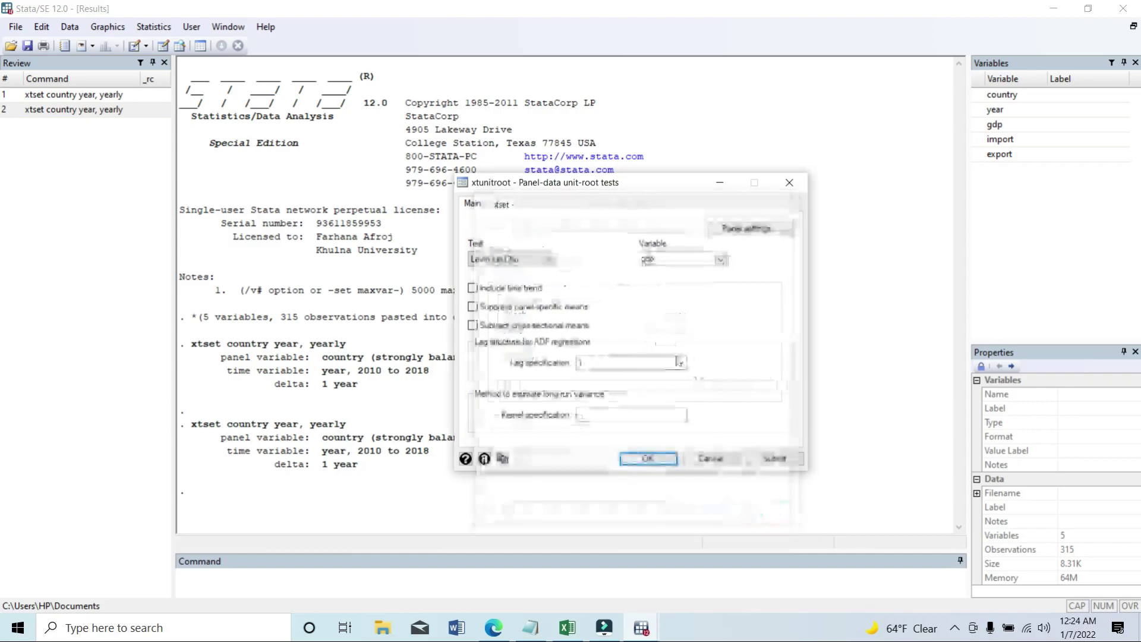
pyautogui.click(777, 465)
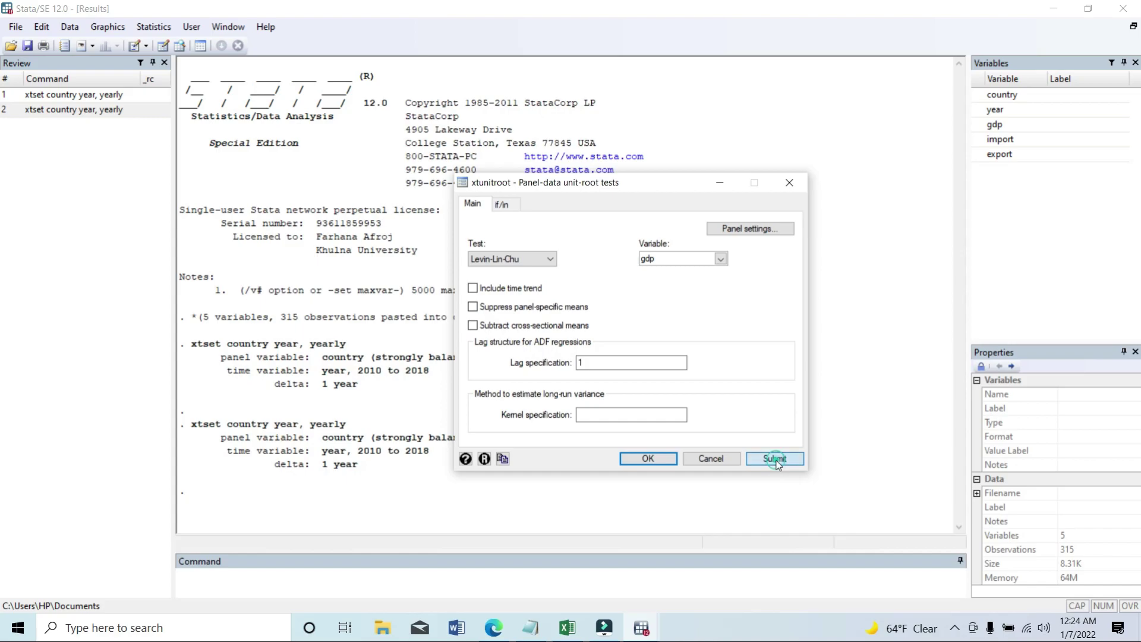
pyautogui.click(914, 363)
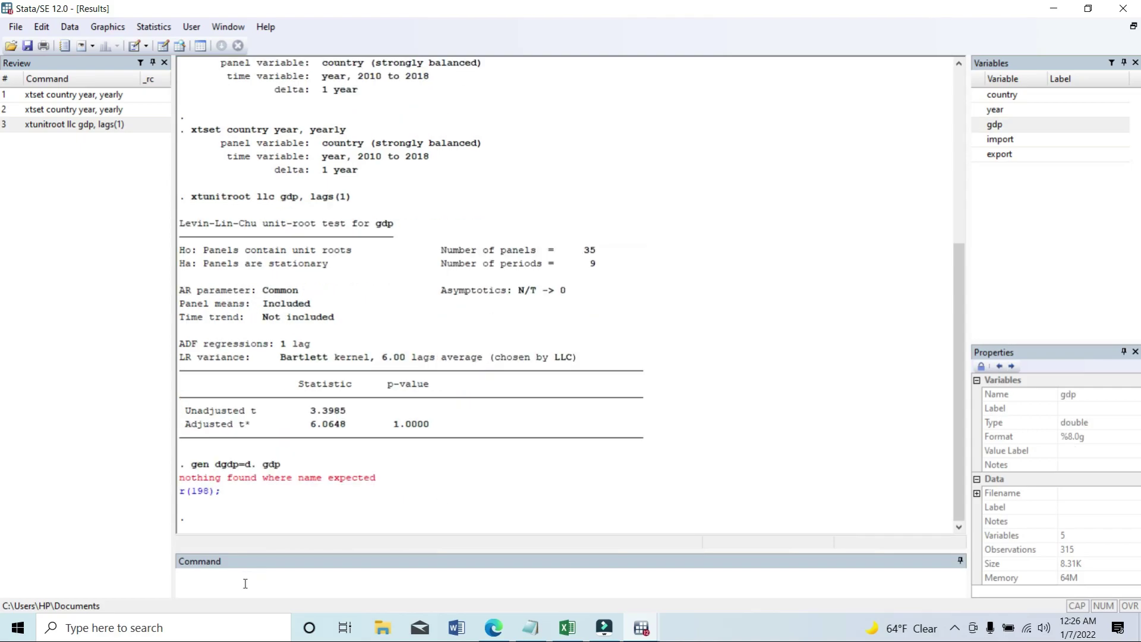
# - Generate the first difference of gdp as a new variable with the command gen dgdp=d.gdp
pyautogui.click(247, 581)
pyautogui.write('g')
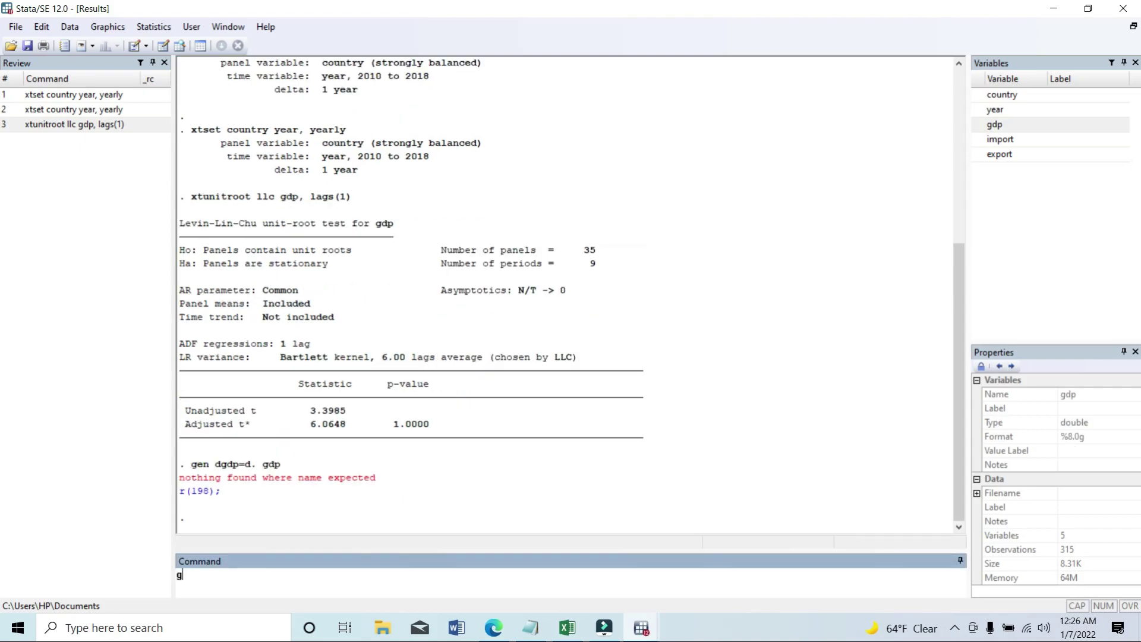
pyautogui.write('en')
pyautogui.write('dgdp=d.')
pyautogui.write('gdp')
pyautogui.press('Return')
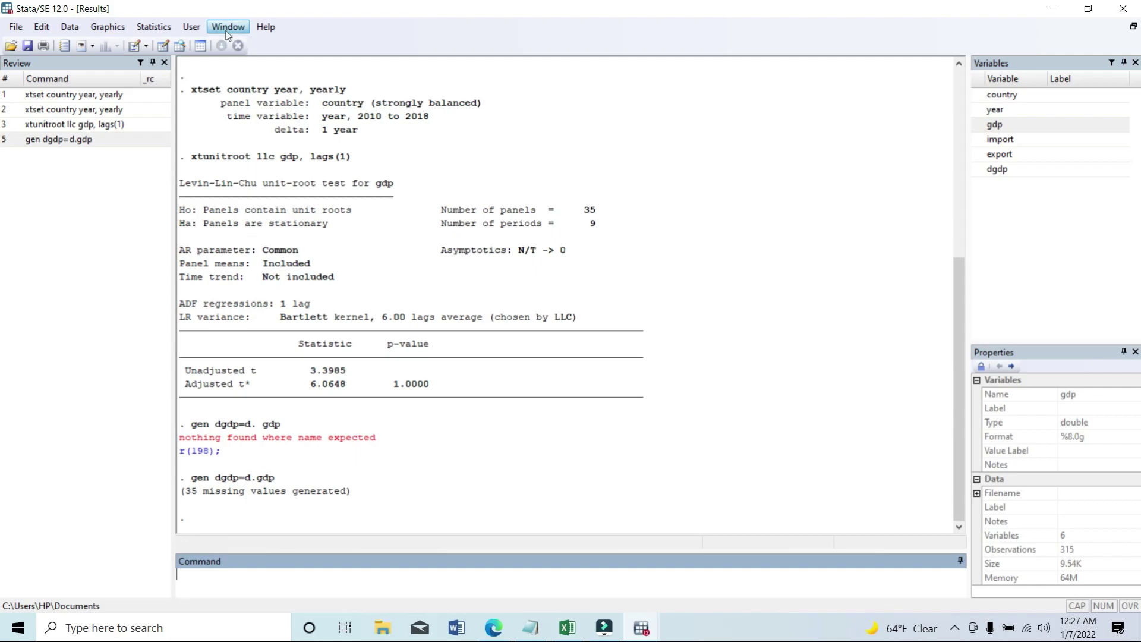
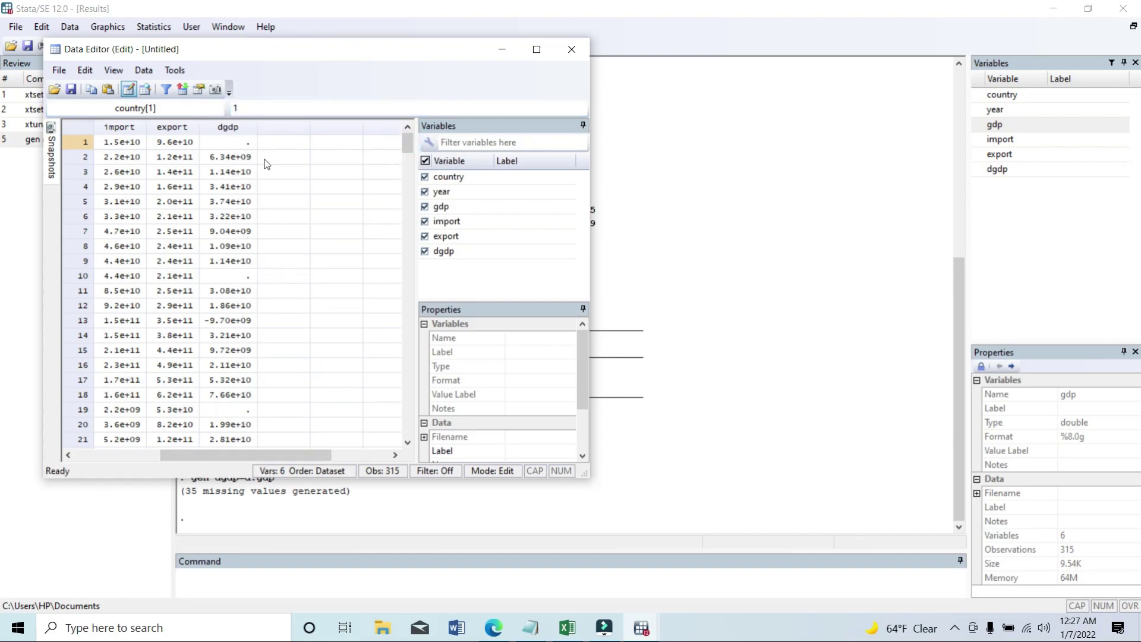
# - Close the Data Editor and run the Levin-Lin-Chu unit-root test on dgdp with 1 lag
pyautogui.click(682, 122)
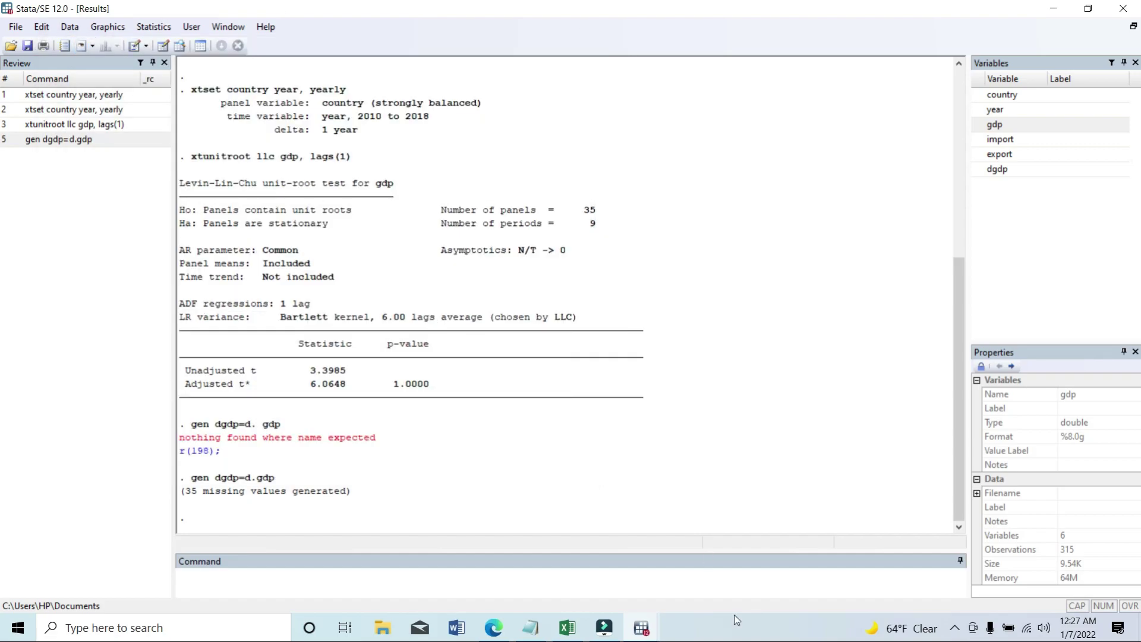
pyautogui.moveTo(645, 628)
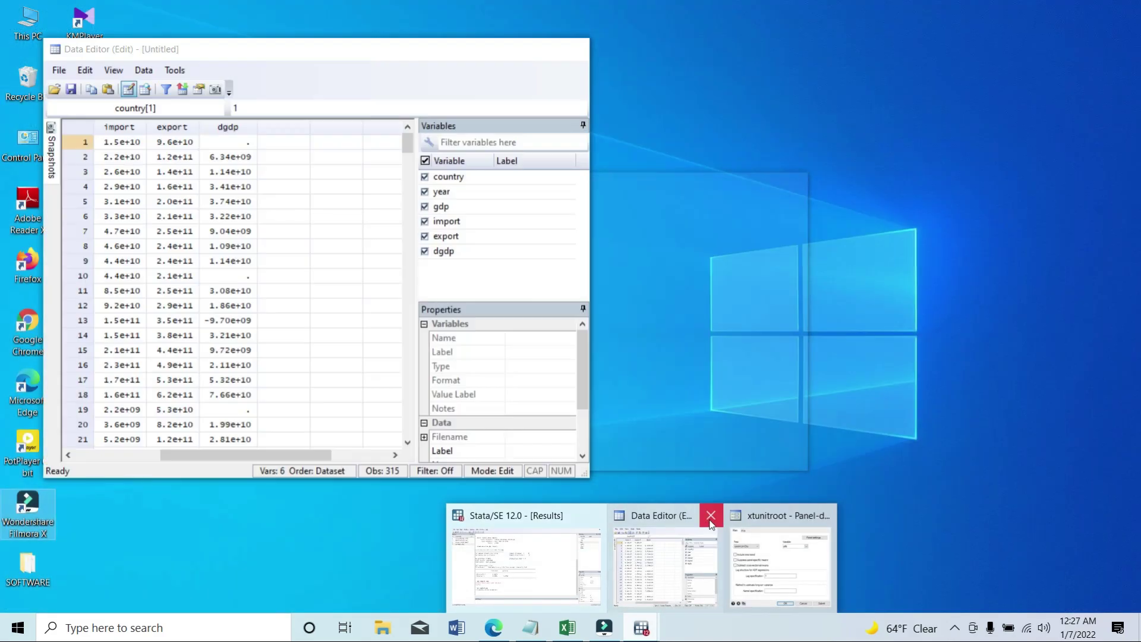
pyautogui.click(710, 515)
pyautogui.click(715, 541)
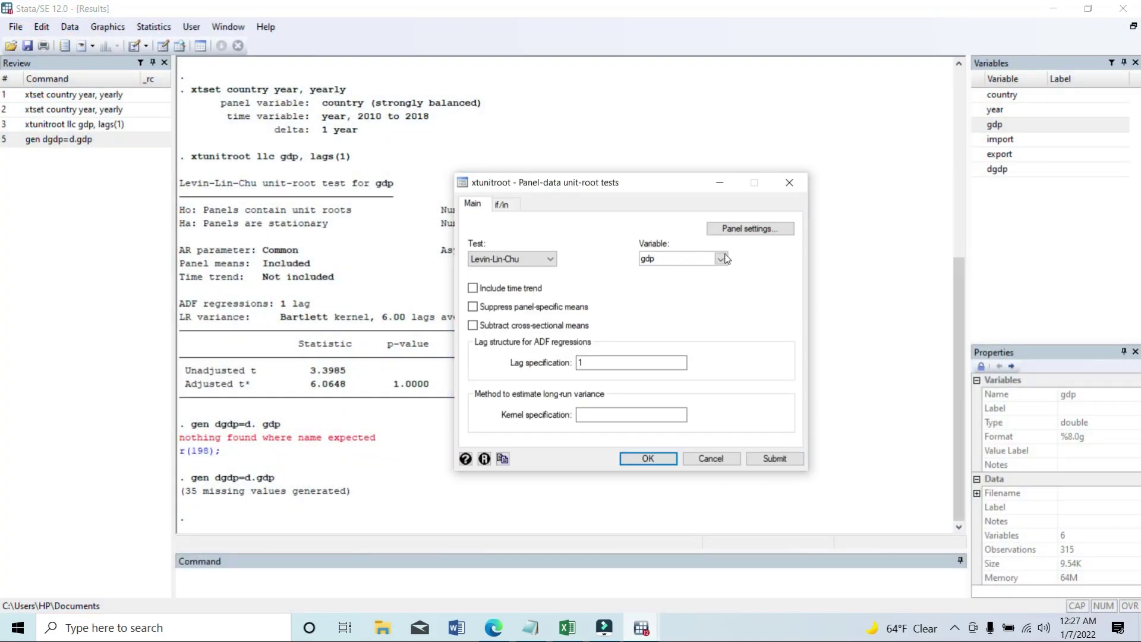
pyautogui.click(720, 259)
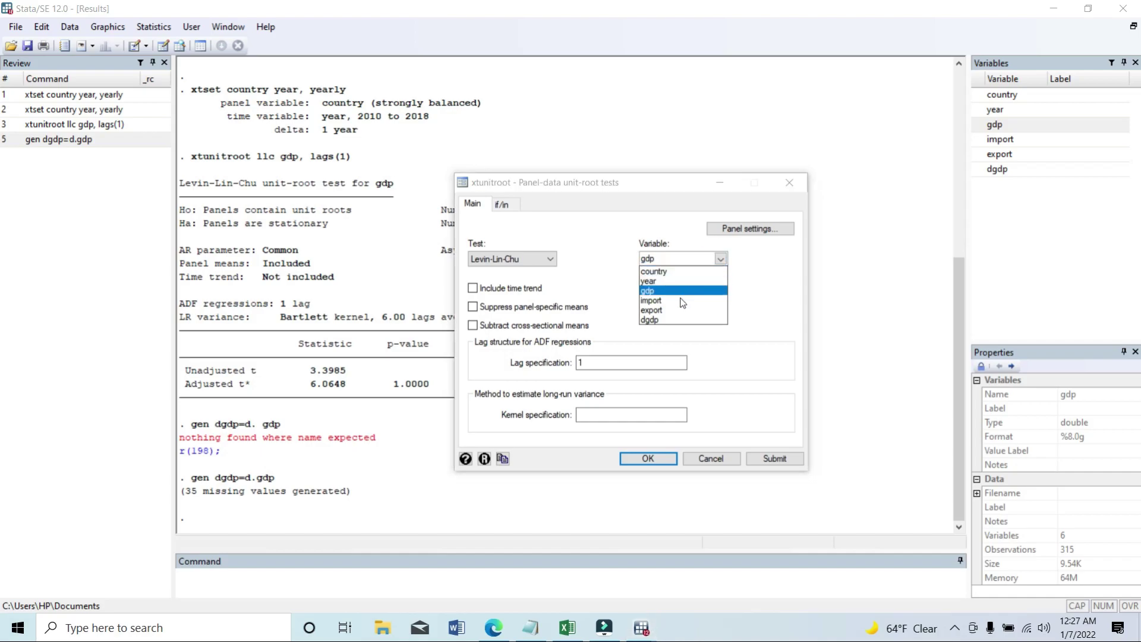
pyautogui.click(657, 322)
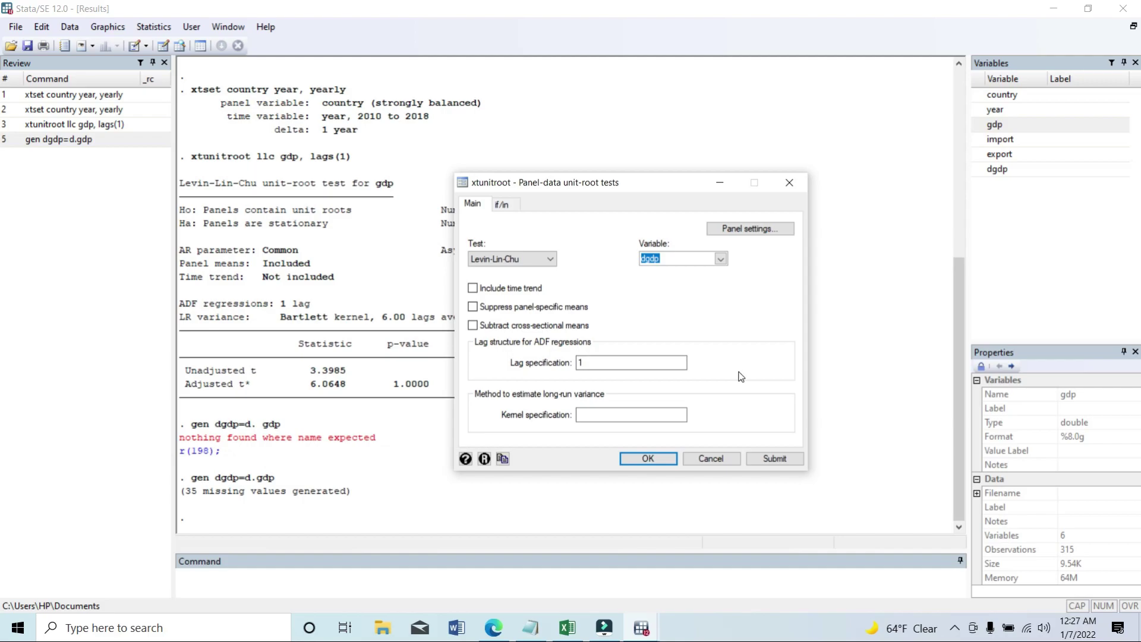
pyautogui.click(790, 459)
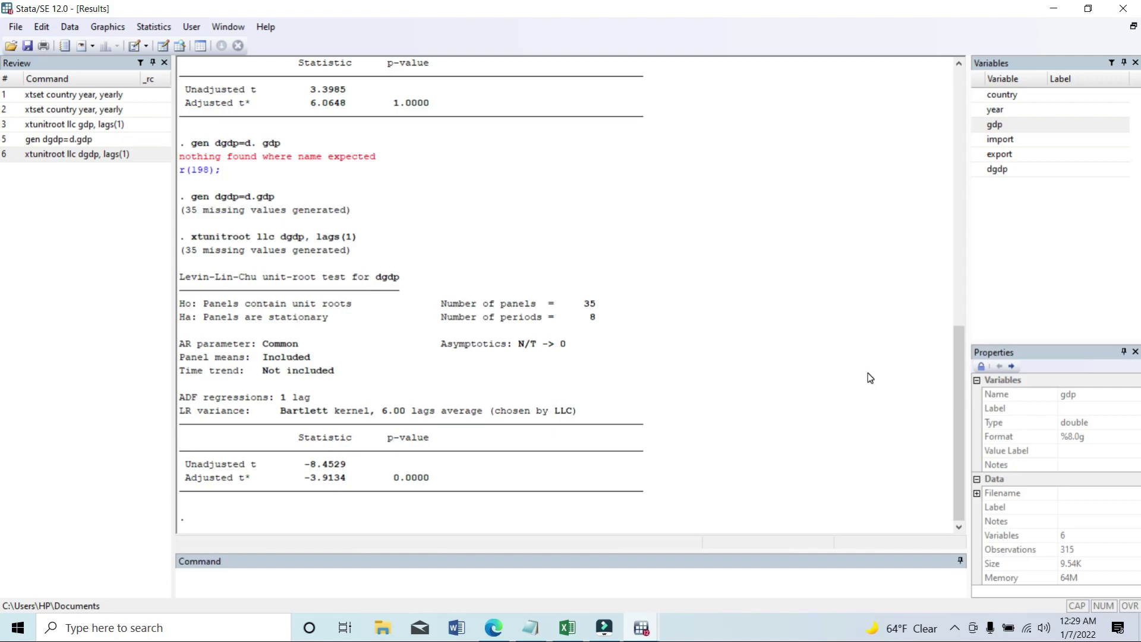
# - Run the Harris-Tzavalis unit-root test on gdp without a time trend
pyautogui.rightClick(642, 628)
pyautogui.click(642, 627)
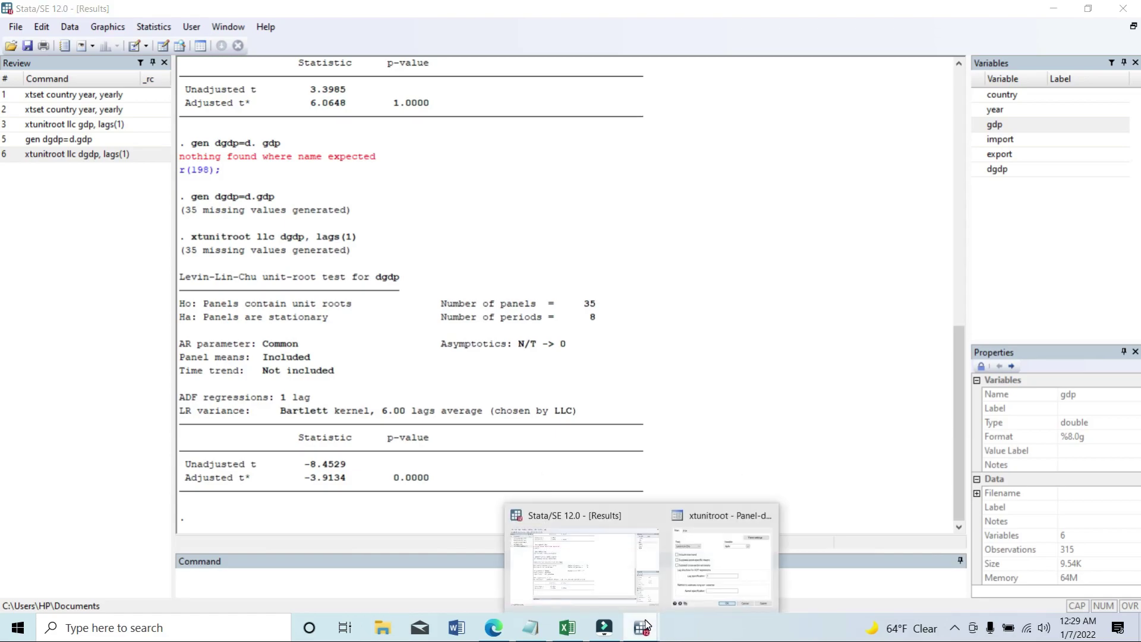
pyautogui.click(713, 542)
pyautogui.click(550, 260)
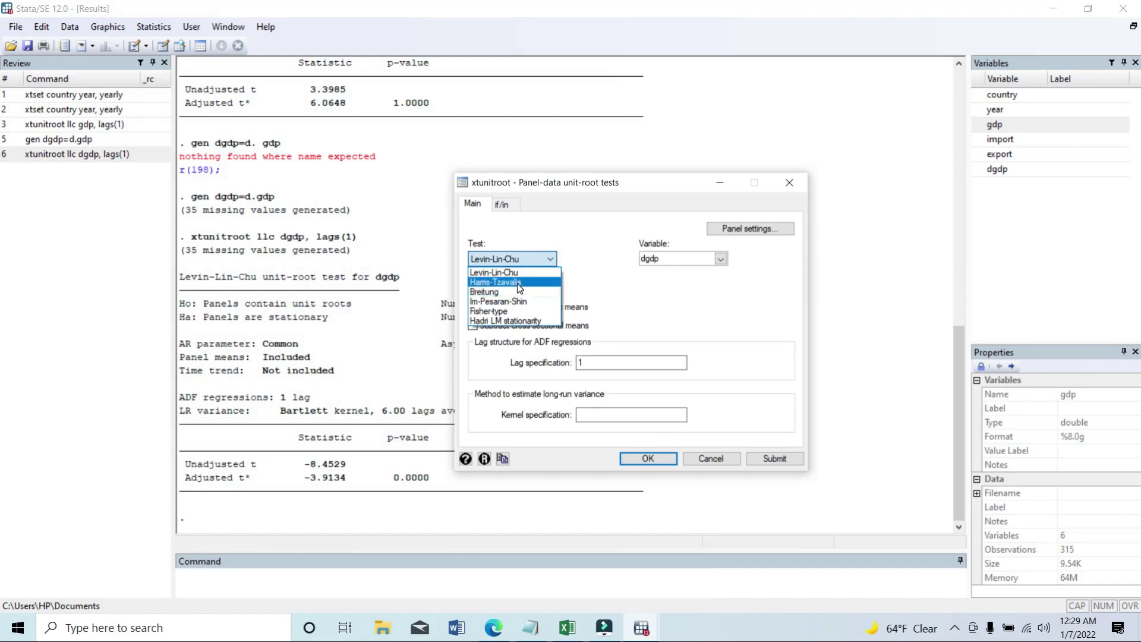
pyautogui.click(517, 283)
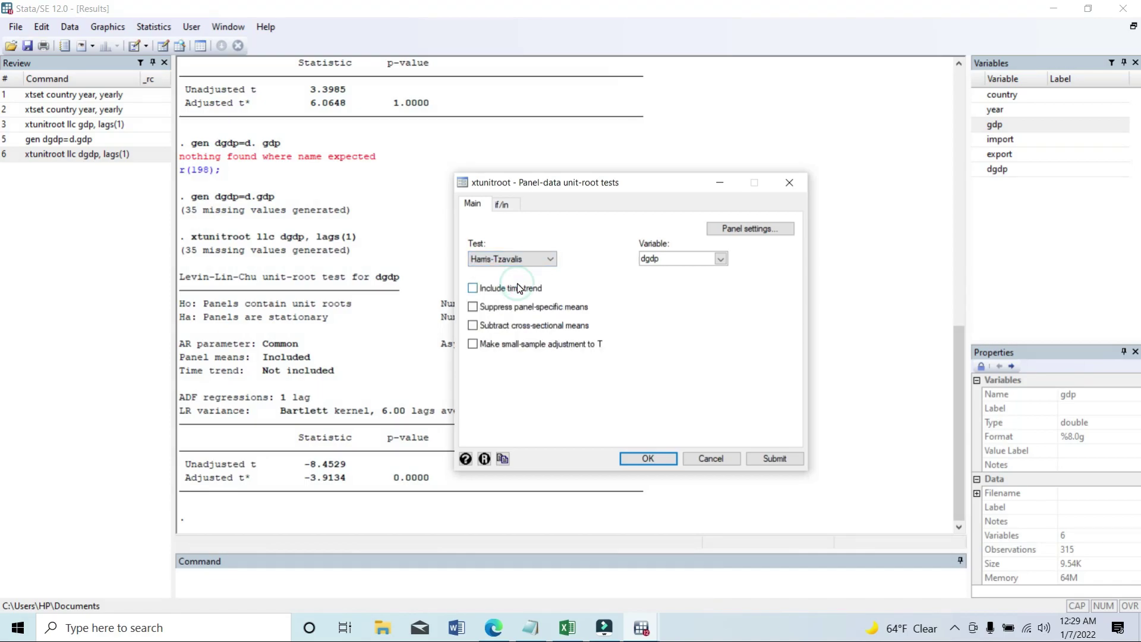
pyautogui.click(721, 259)
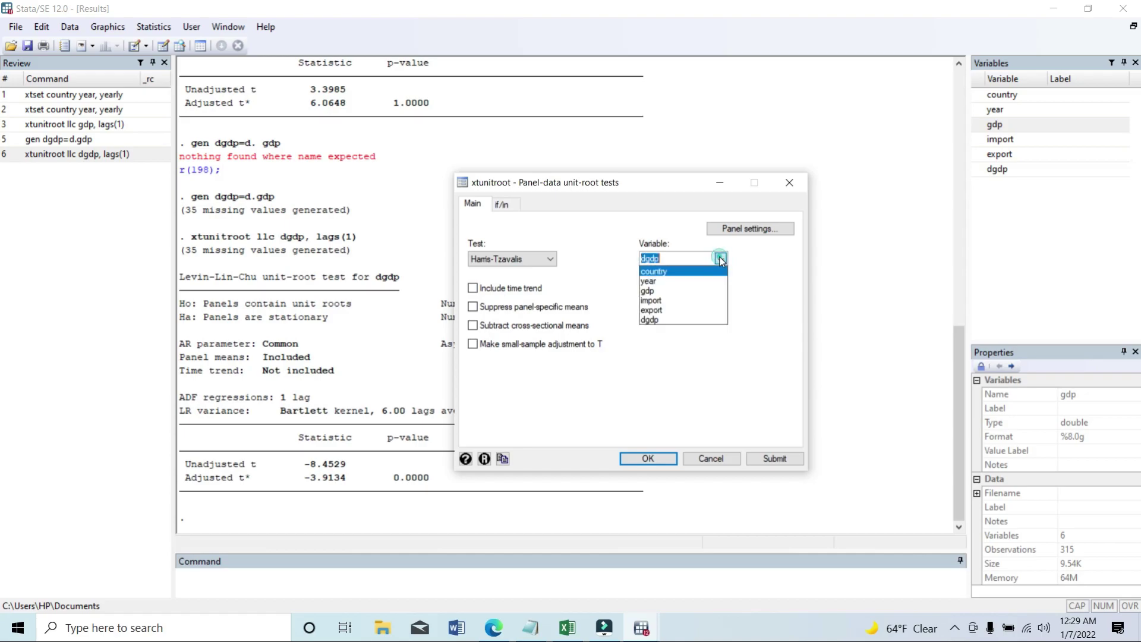
pyautogui.click(650, 291)
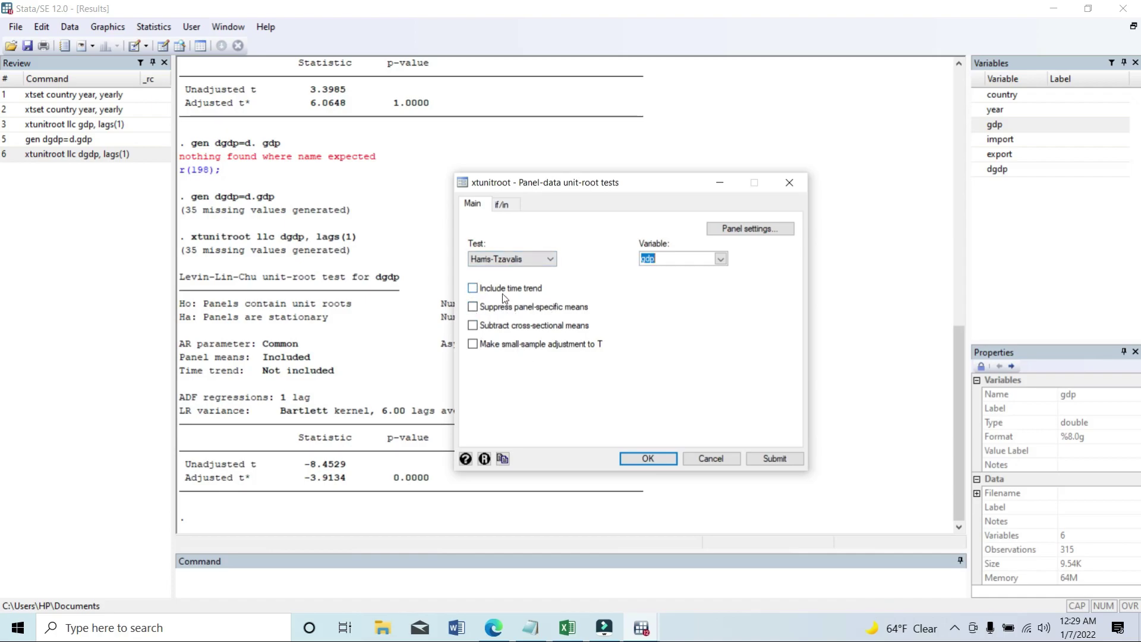
pyautogui.click(476, 291)
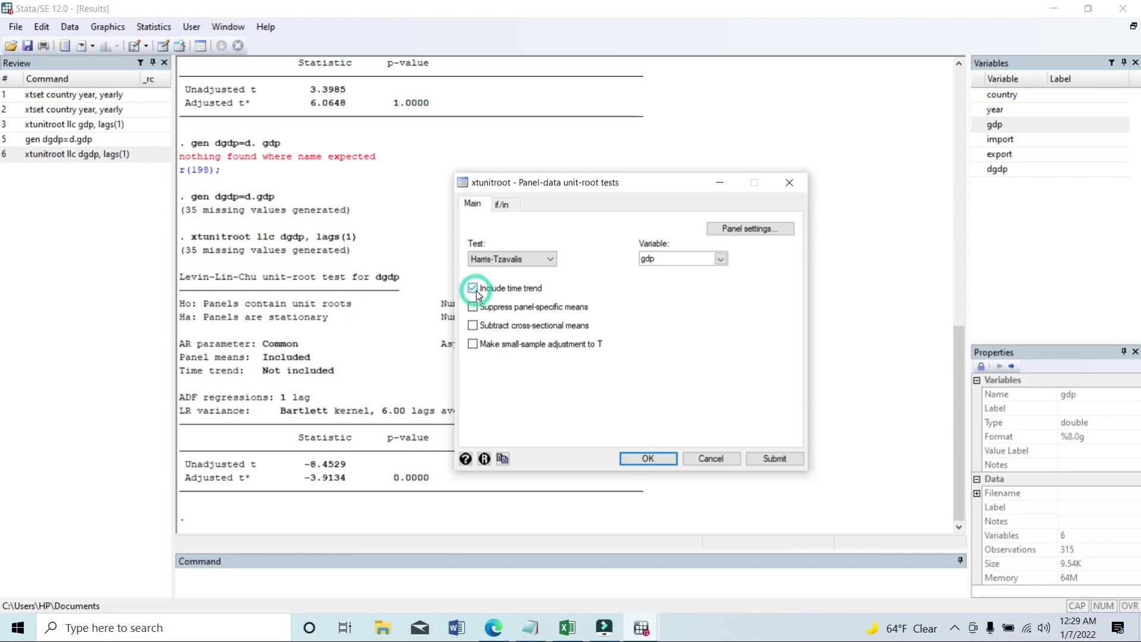
pyautogui.click(476, 290)
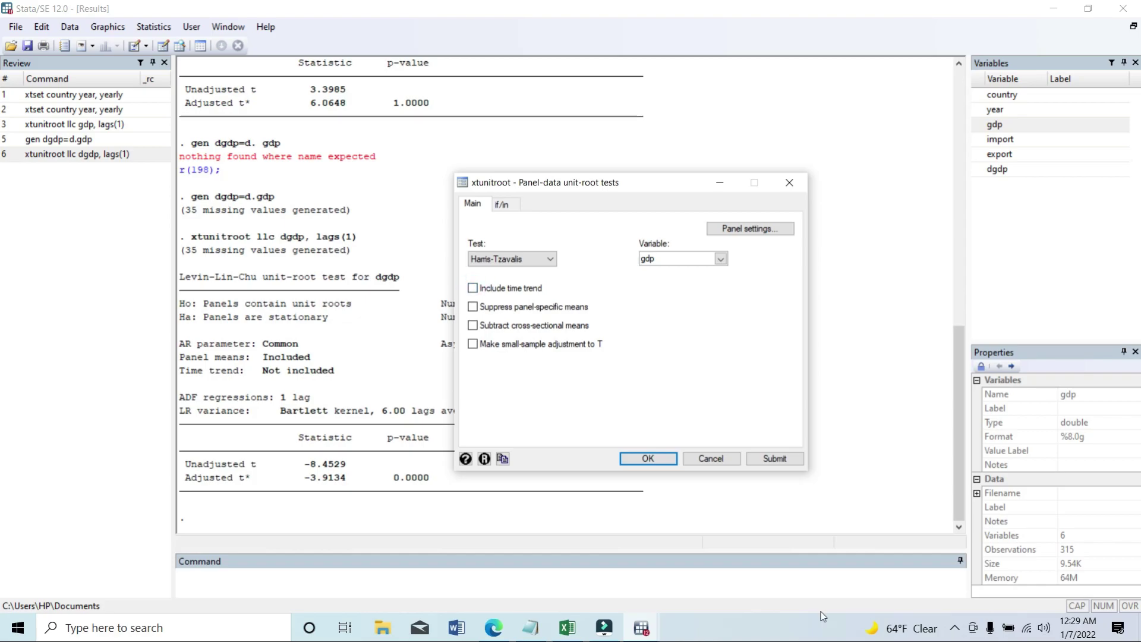
pyautogui.click(775, 459)
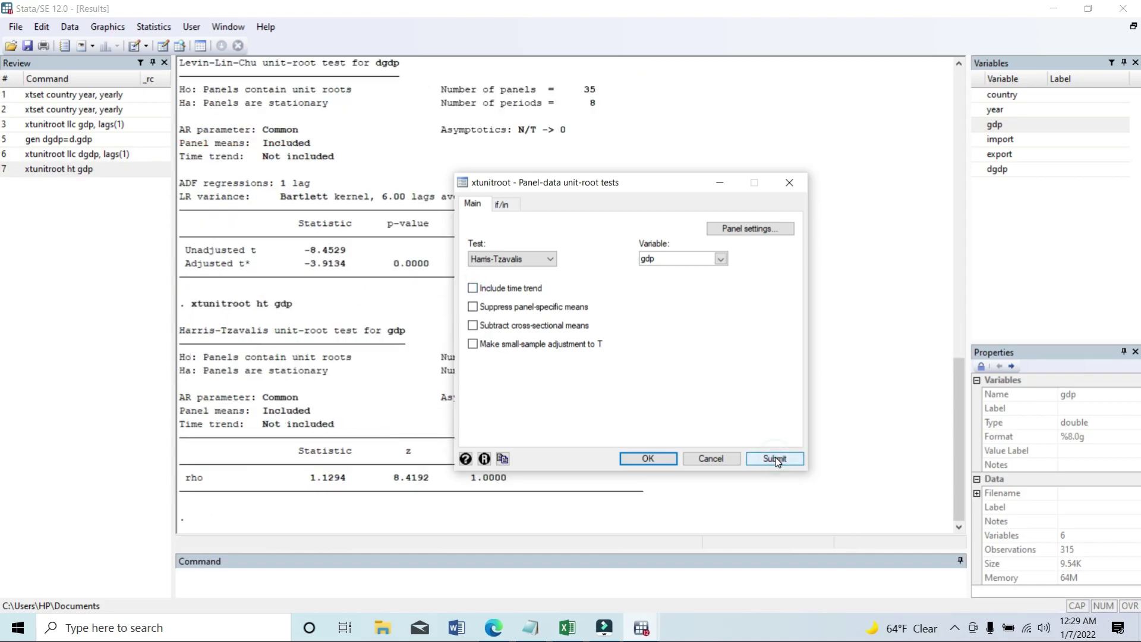
pyautogui.click(369, 335)
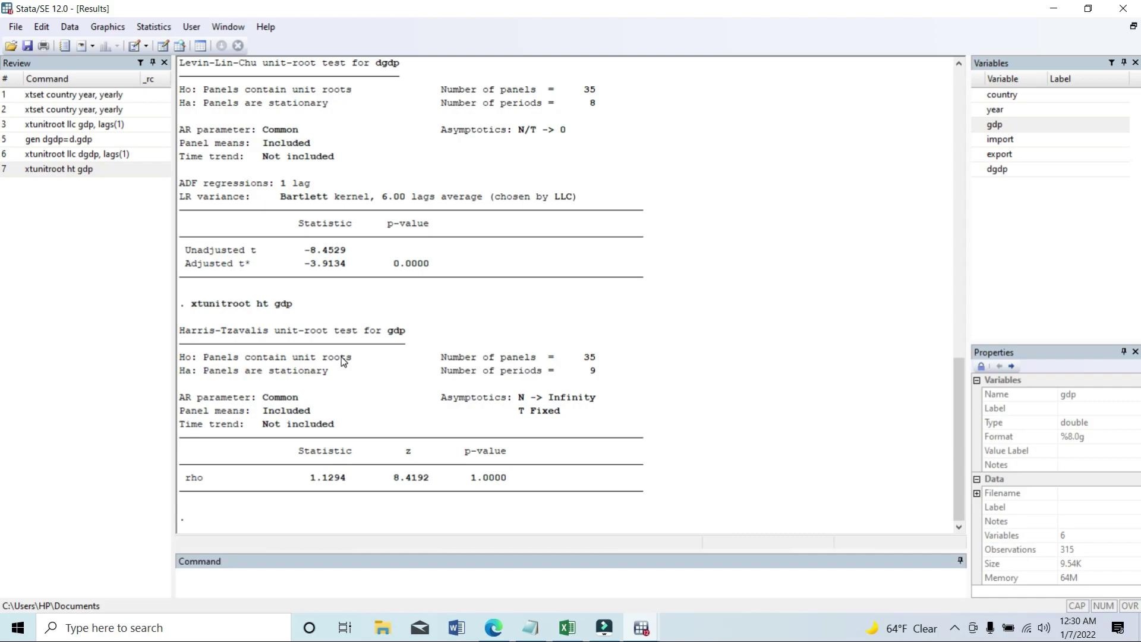
# - Run the Harris-Tzavalis unit-root test on the first-differenced variable dgdp and check its p-value
pyautogui.click(648, 634)
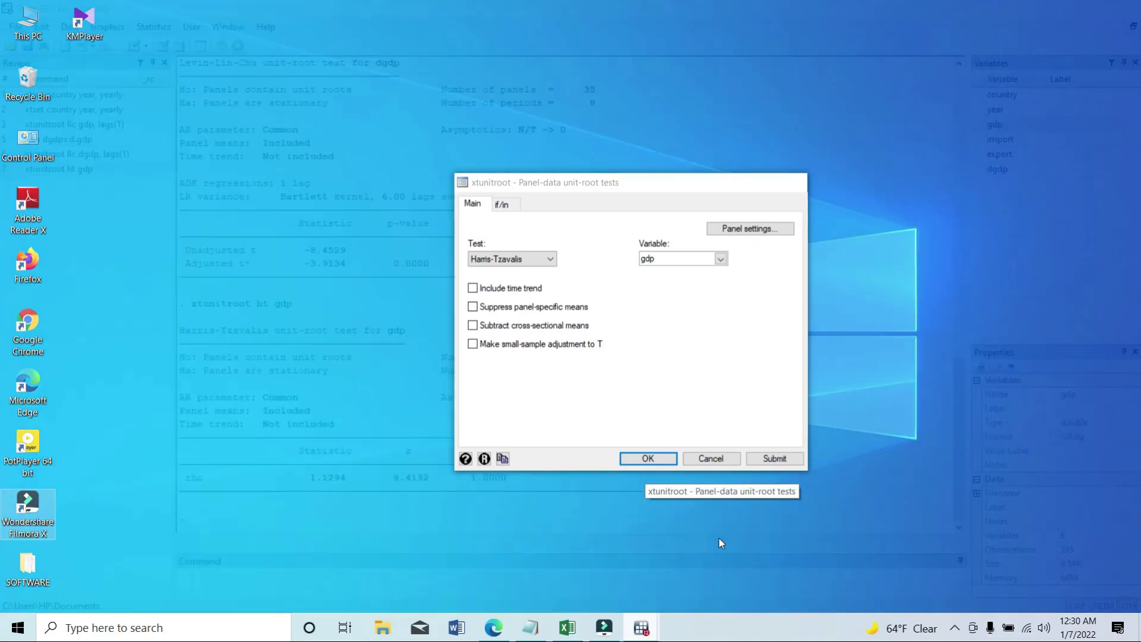
pyautogui.click(718, 537)
pyautogui.click(721, 258)
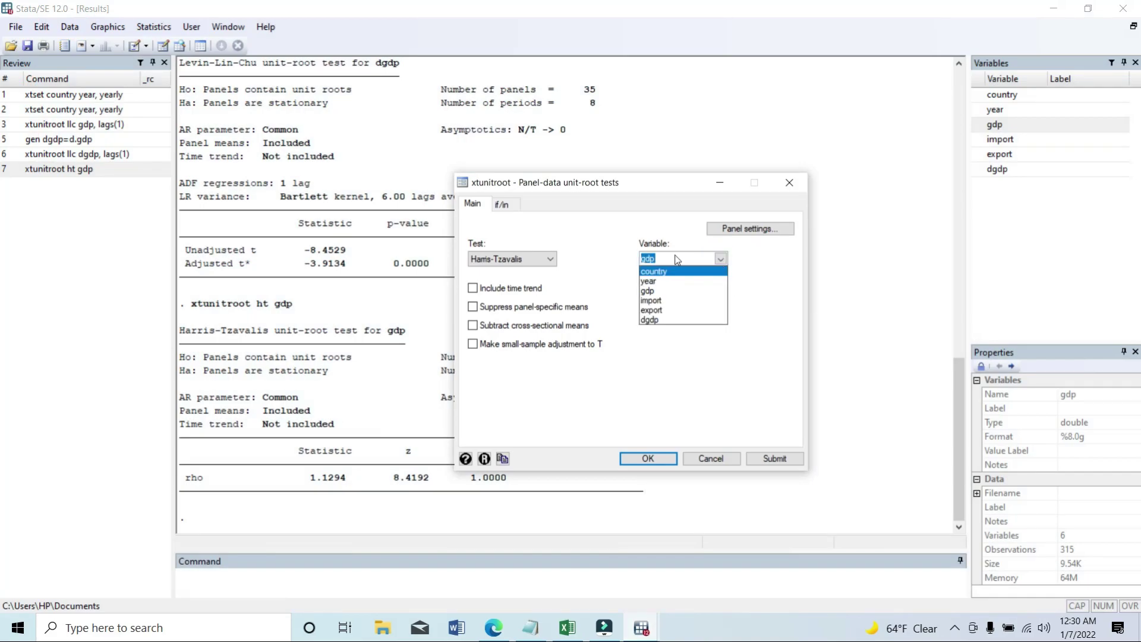
pyautogui.click(649, 319)
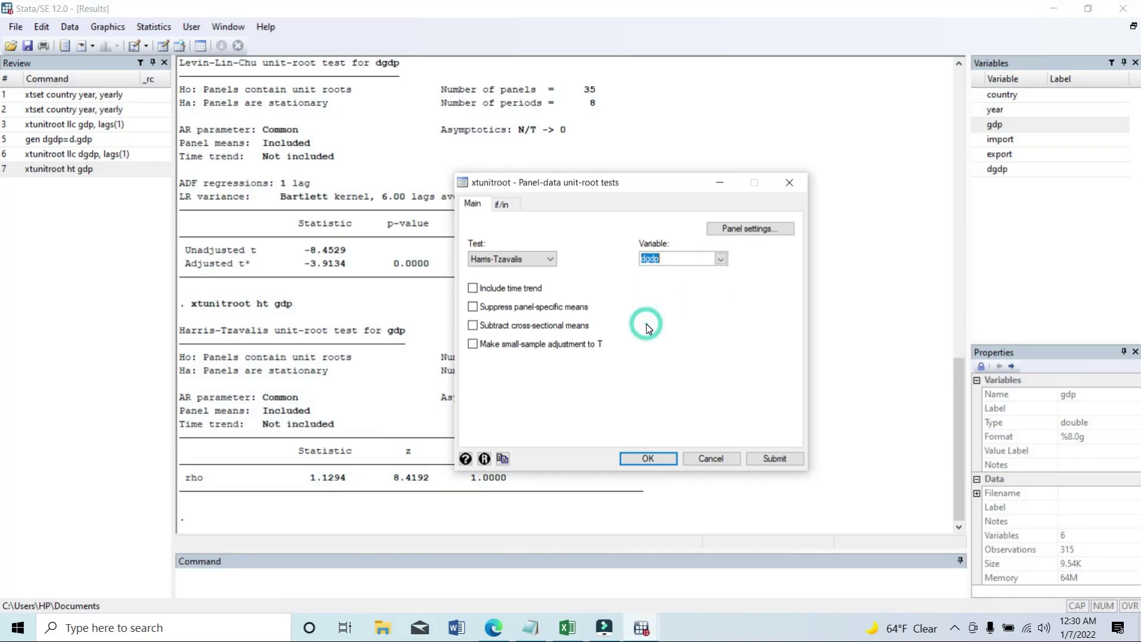
pyautogui.click(773, 458)
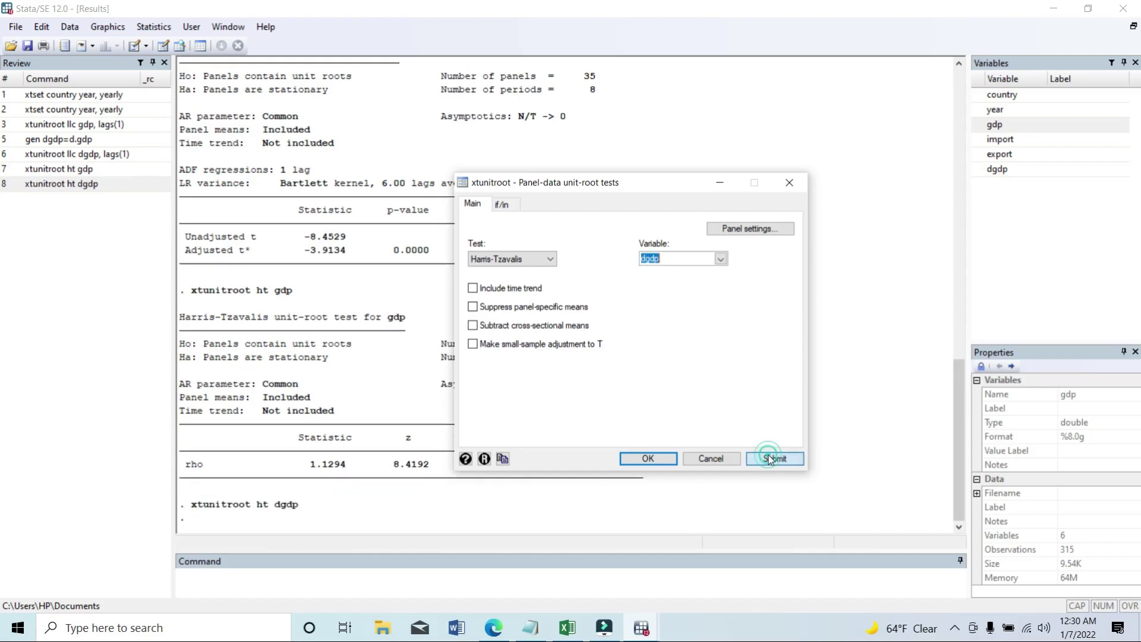
pyautogui.click(646, 463)
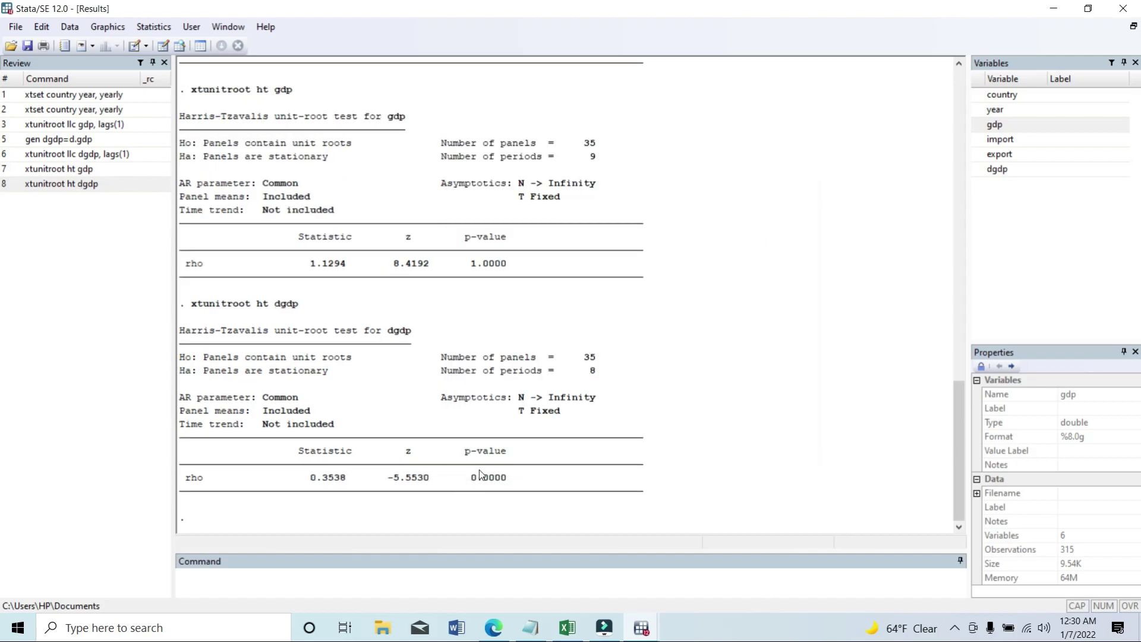
pyautogui.moveTo(468, 478); pyautogui.dragTo(535, 479)
pyautogui.click(511, 477)
# - Run the Breitung unit-root test on import with a time trend included
pyautogui.moveTo(631, 622)
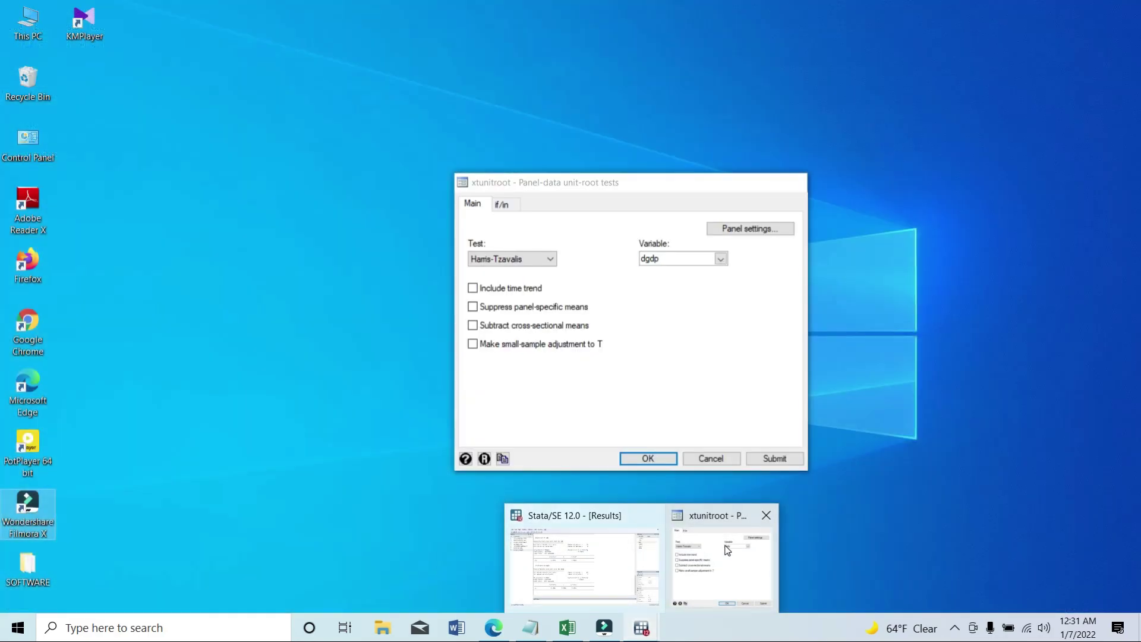
pyautogui.click(728, 550)
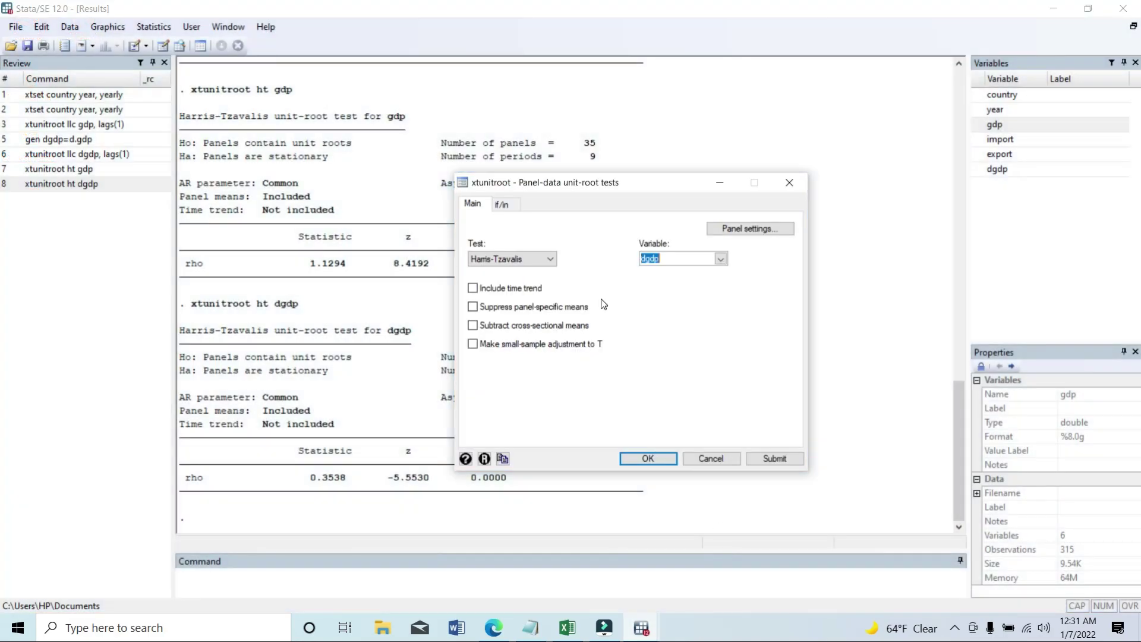
pyautogui.click(536, 260)
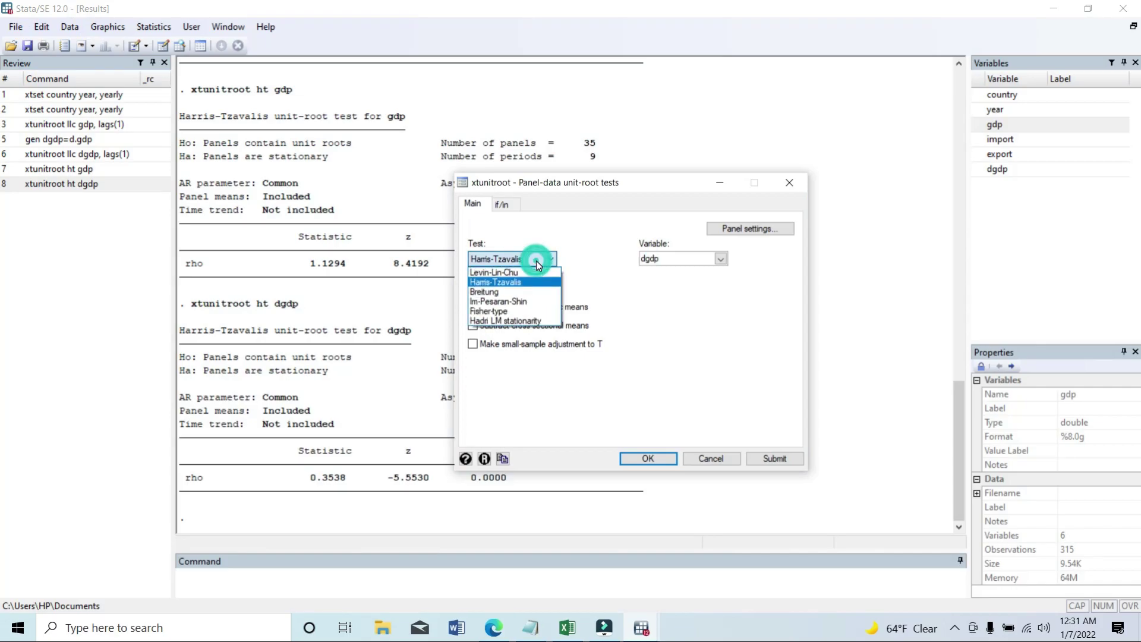
pyautogui.click(494, 292)
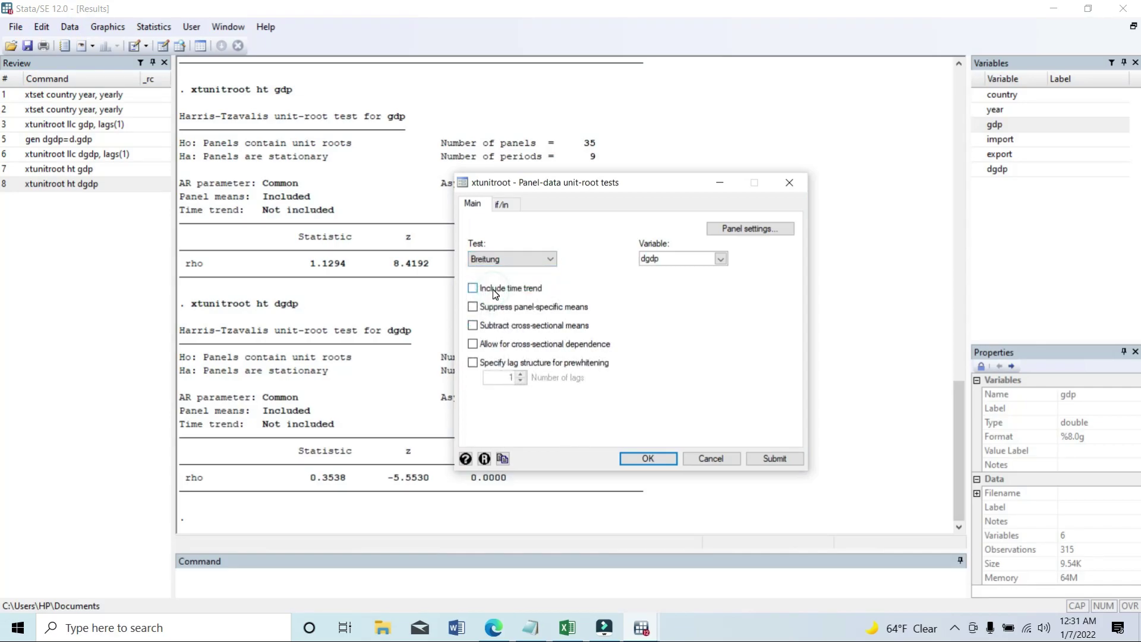
pyautogui.click(721, 258)
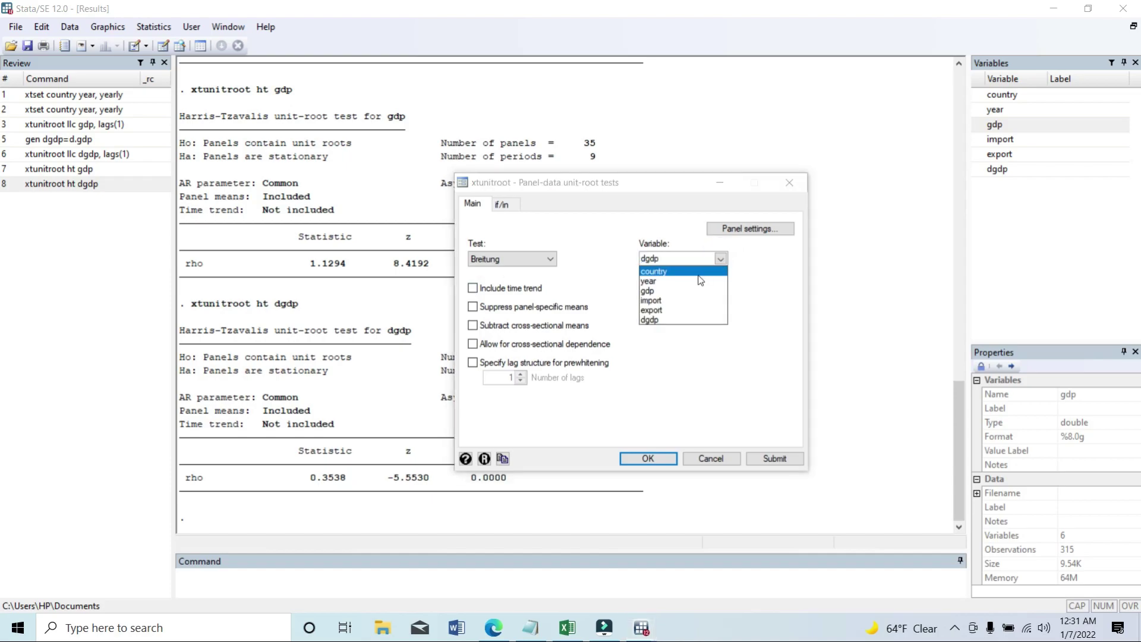
pyautogui.click(660, 303)
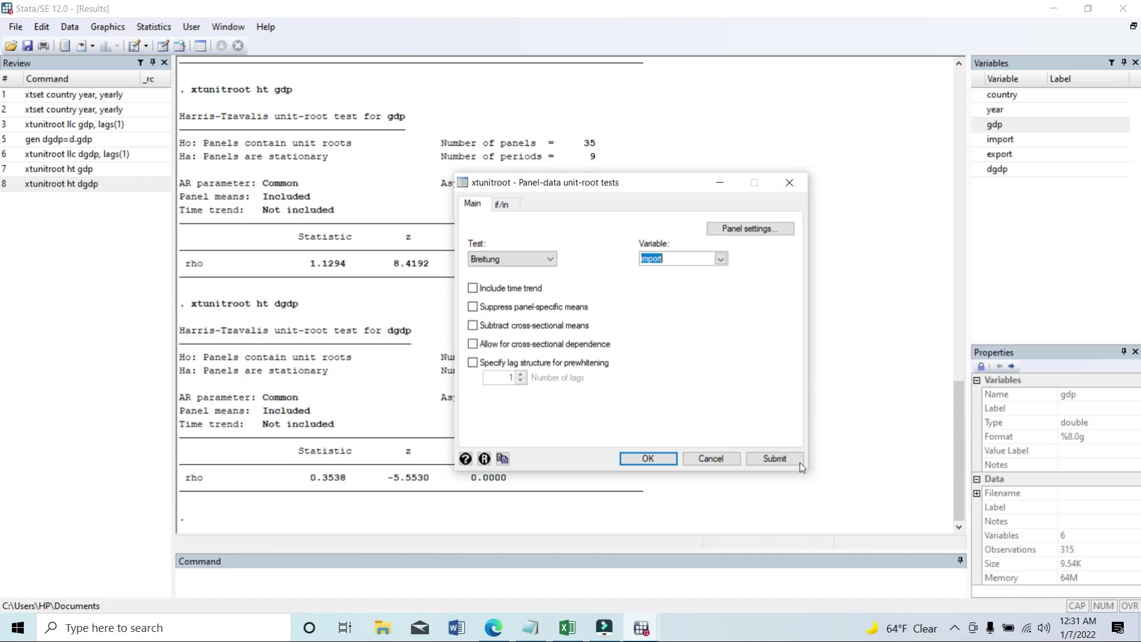
pyautogui.click(474, 288)
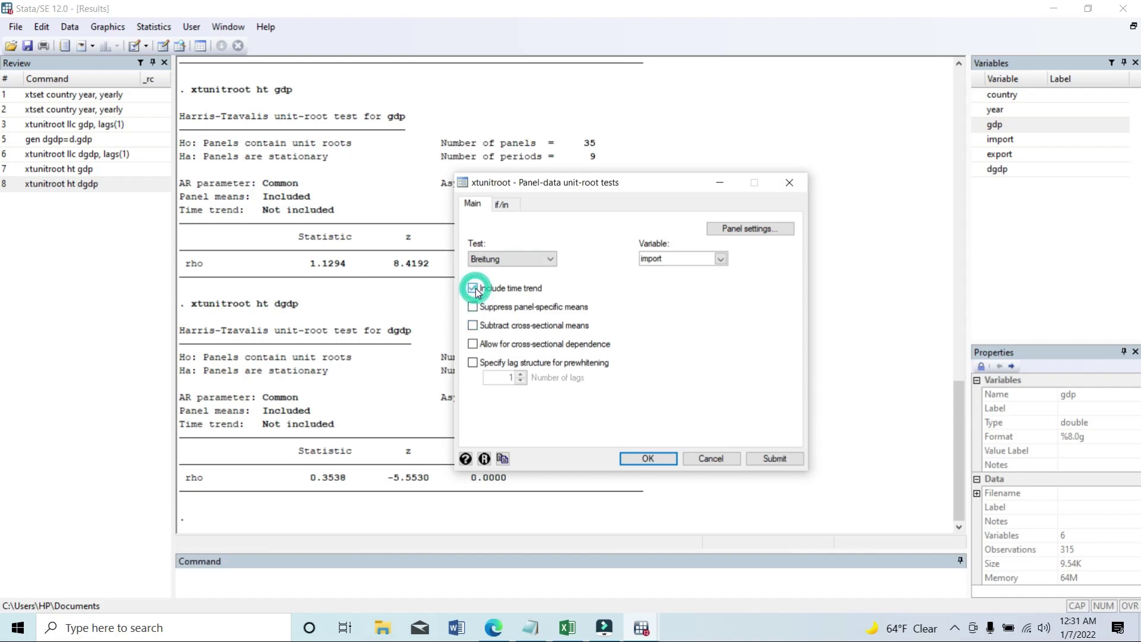
pyautogui.click(782, 461)
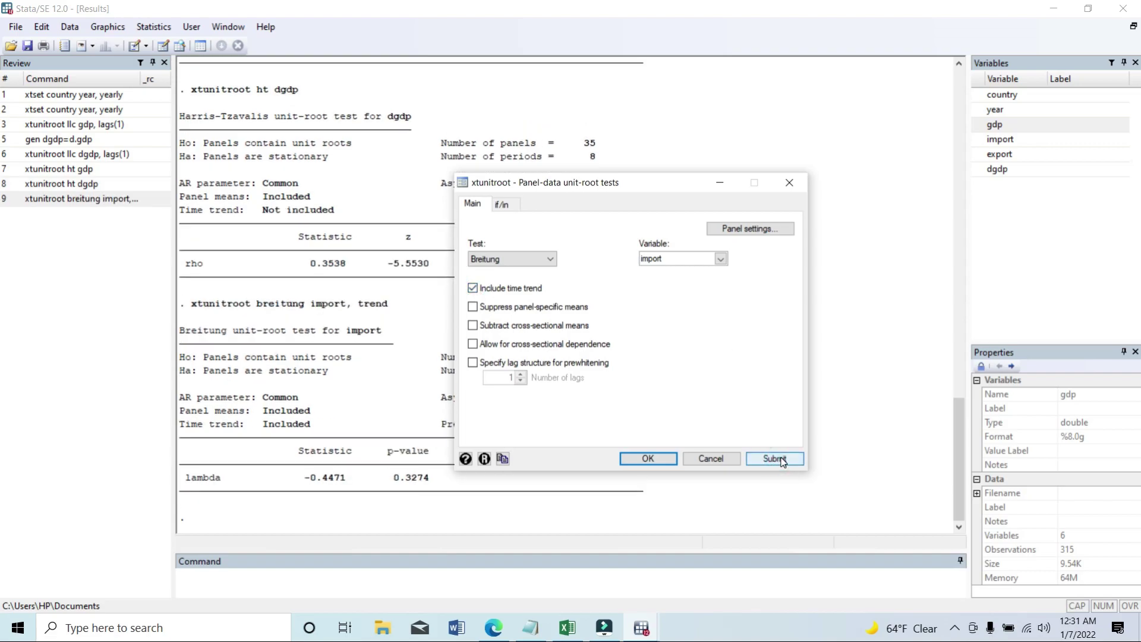
pyautogui.click(711, 458)
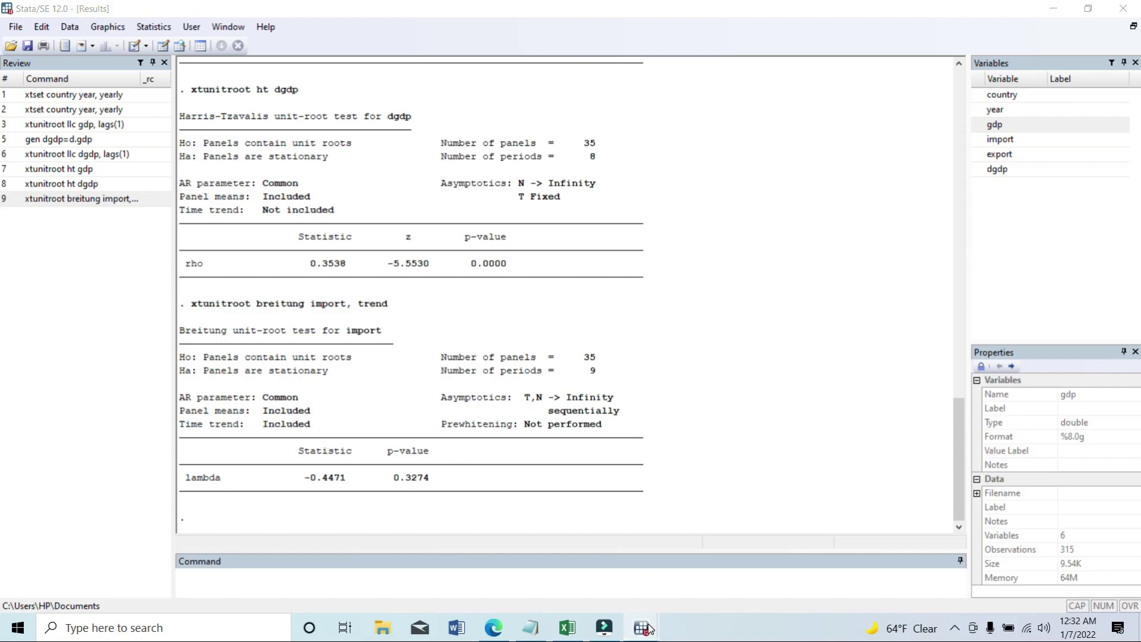
# - Generate the first difference of import with the command gen dimport=d.import and view the new column in the Data Editor
pyautogui.moveTo(641, 627)
pyautogui.click(724, 557)
pyautogui.click(412, 522)
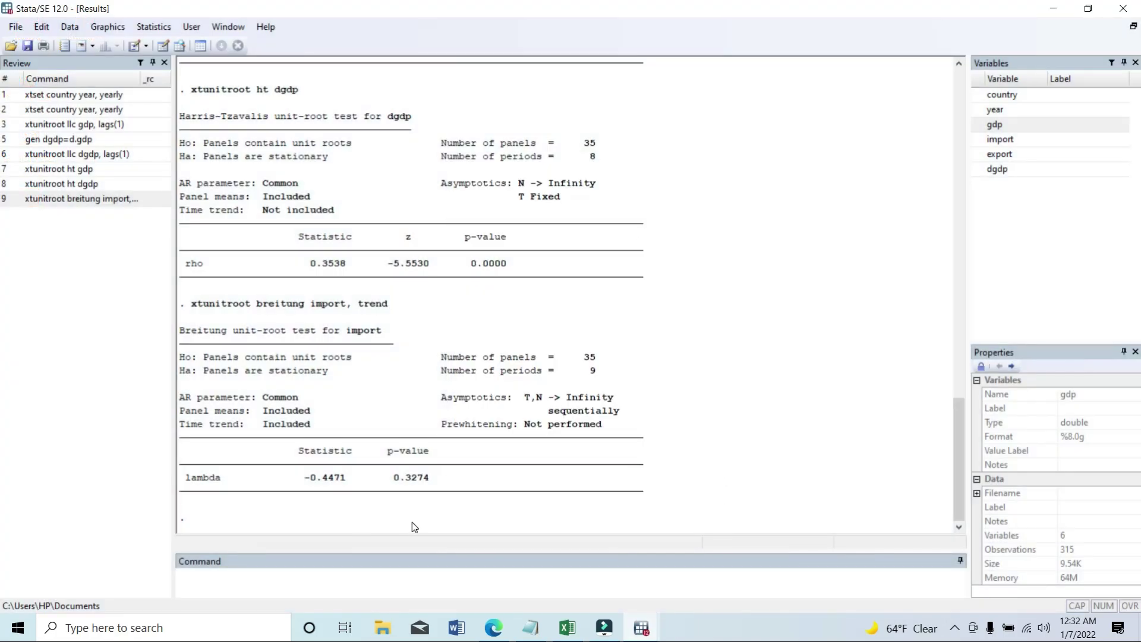
pyautogui.click(250, 590)
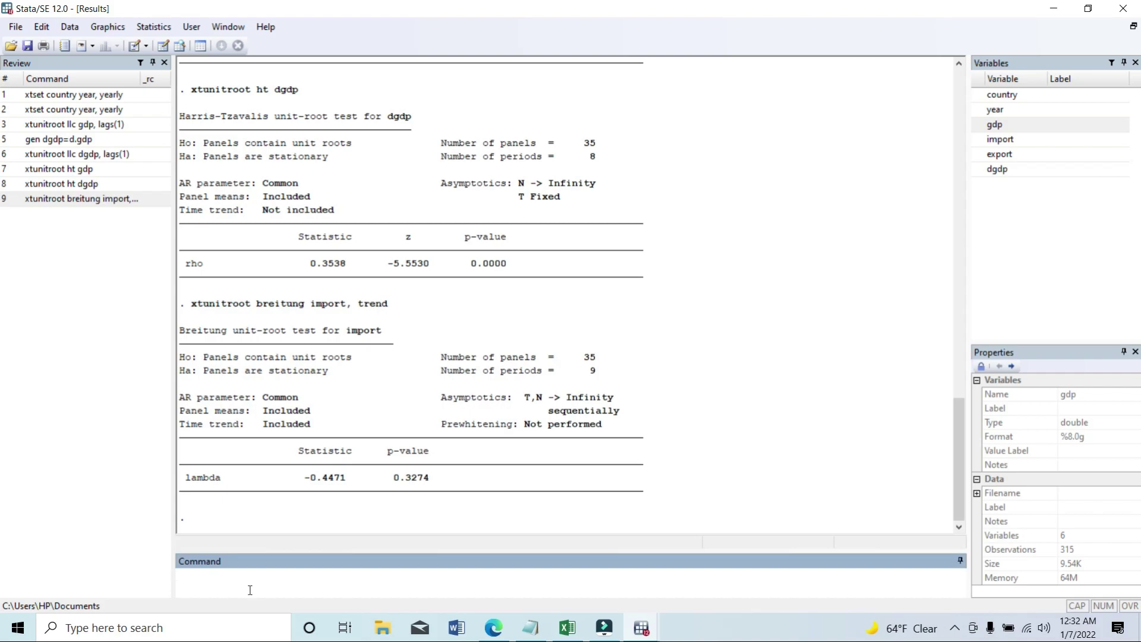
pyautogui.write('gen dimport=d.import')
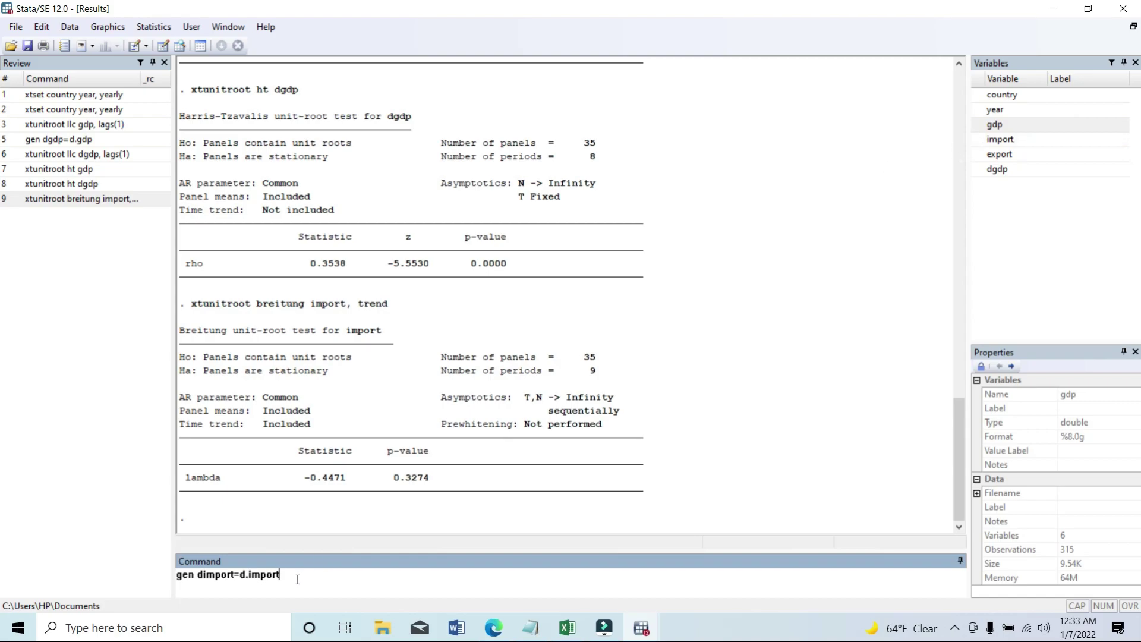
pyautogui.press('Return')
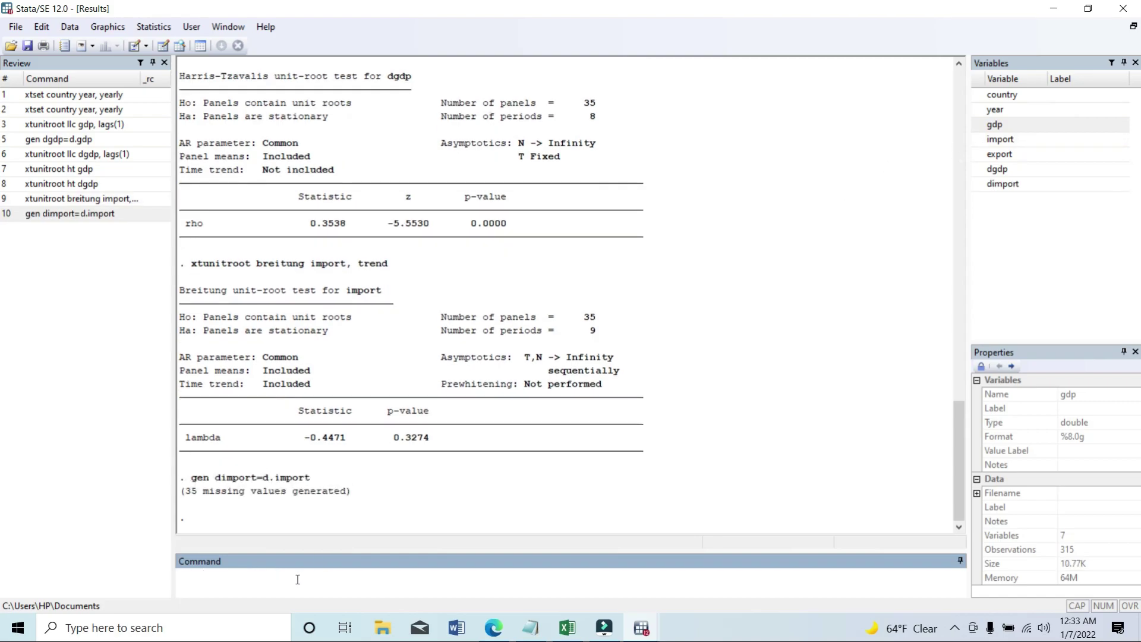
pyautogui.click(162, 46)
pyautogui.moveTo(204, 455); pyautogui.dragTo(284, 456)
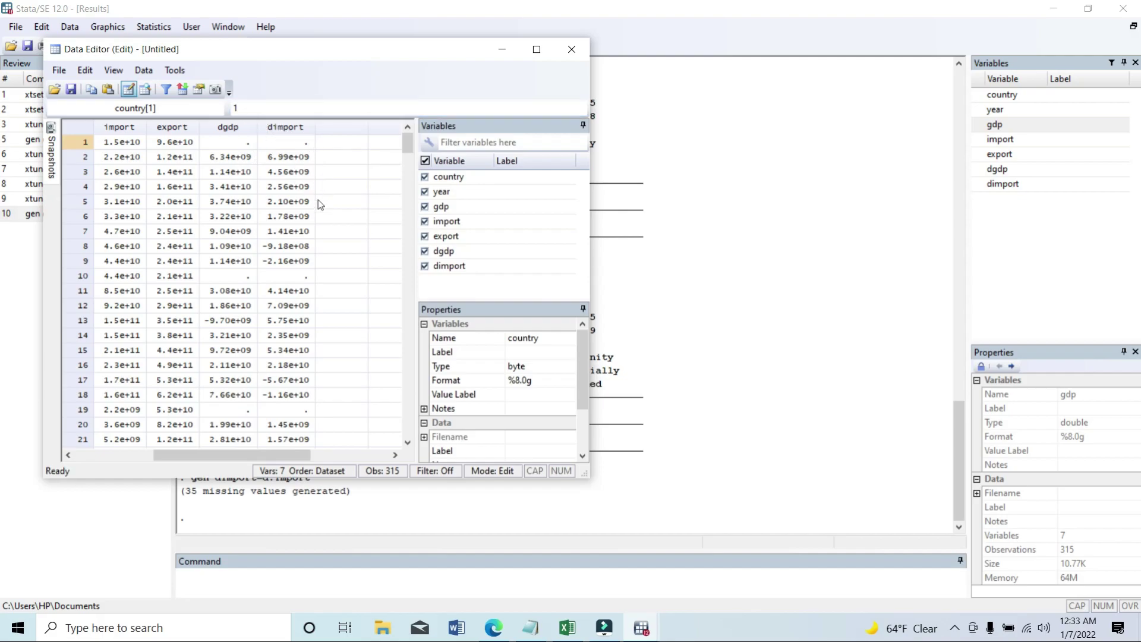
# - Run the Breitung unit-root test on the first-differenced variable dimport with a time trend included
pyautogui.click(697, 285)
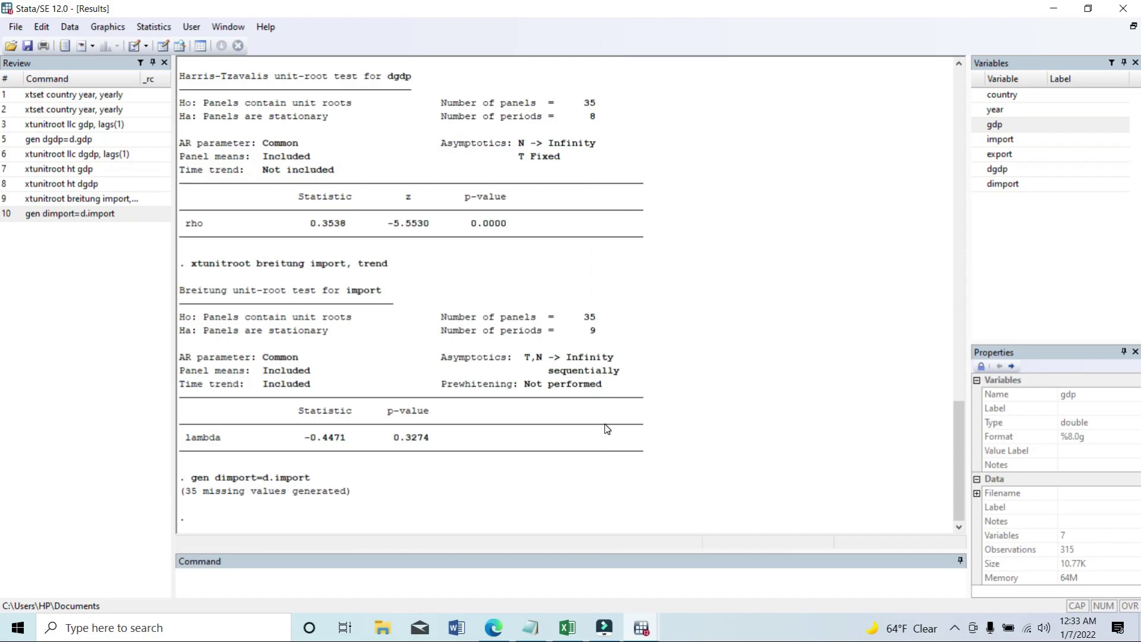
pyautogui.click(645, 628)
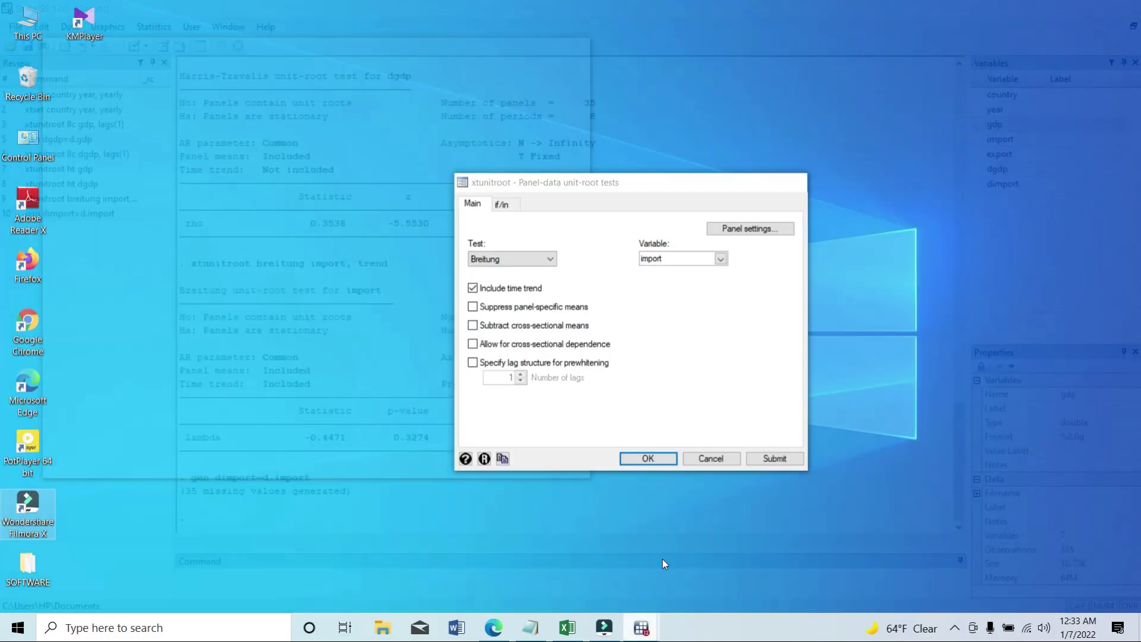
pyautogui.click(663, 561)
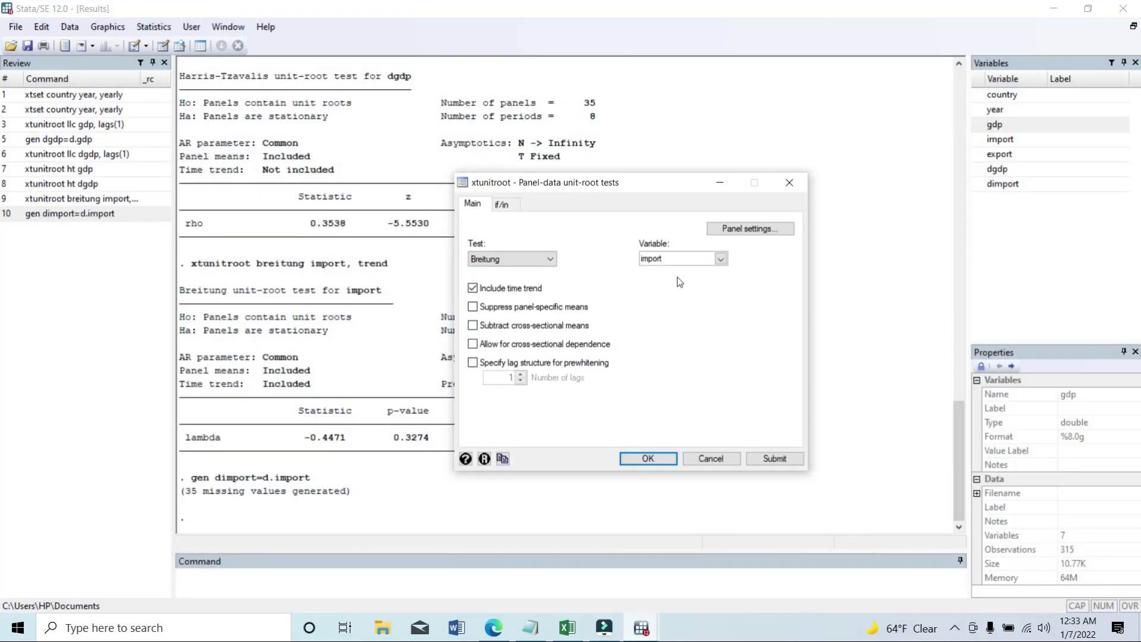
pyautogui.click(720, 261)
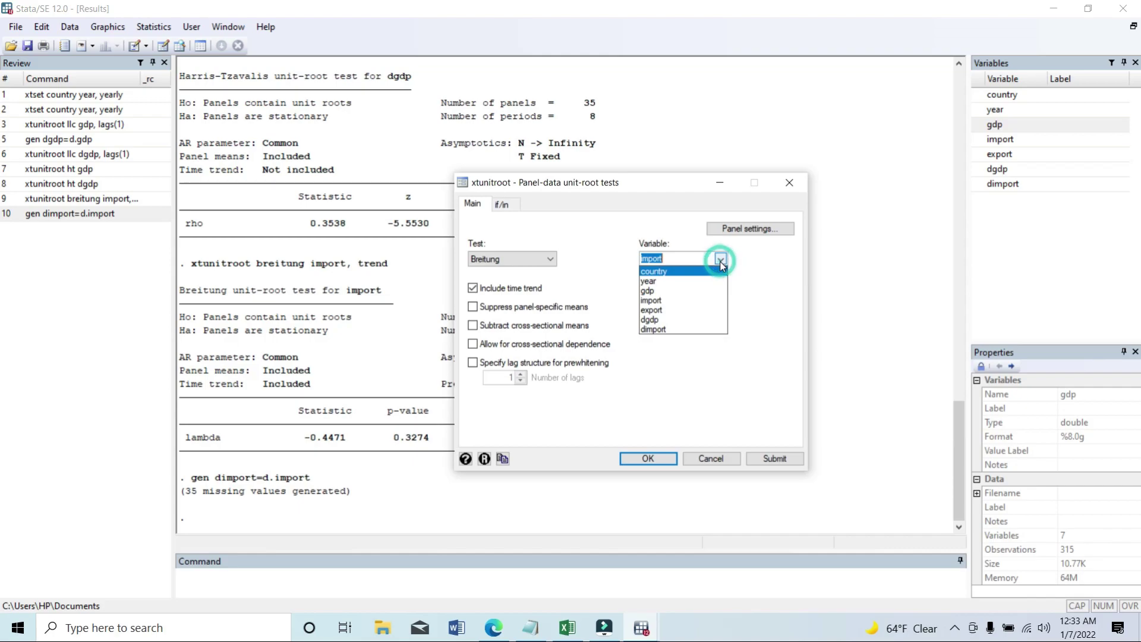
pyautogui.click(658, 330)
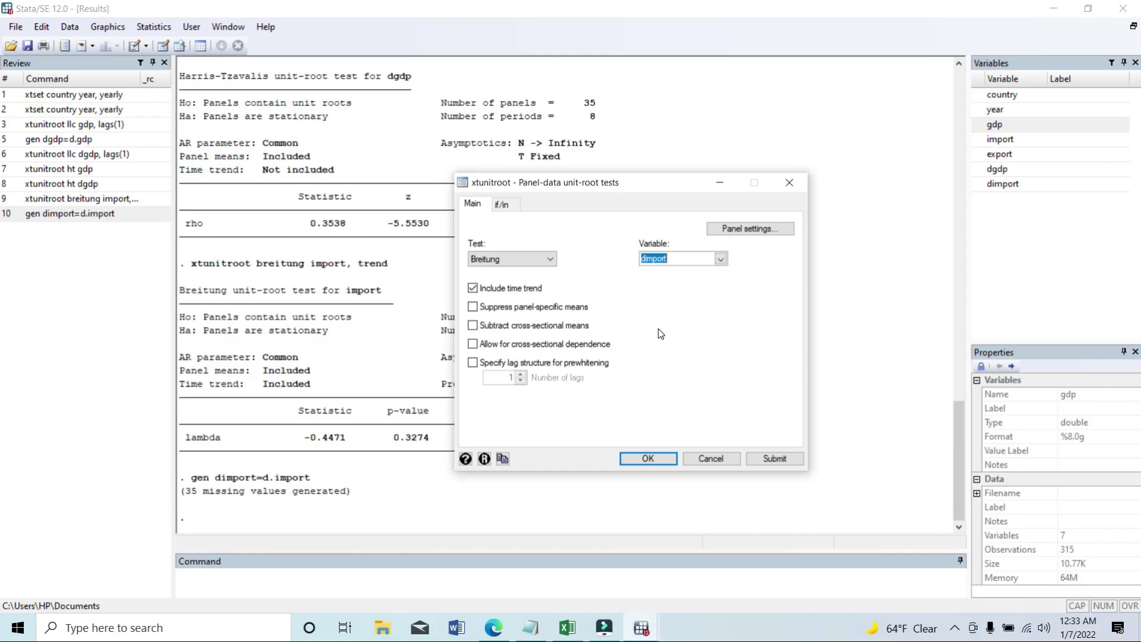
pyautogui.click(774, 458)
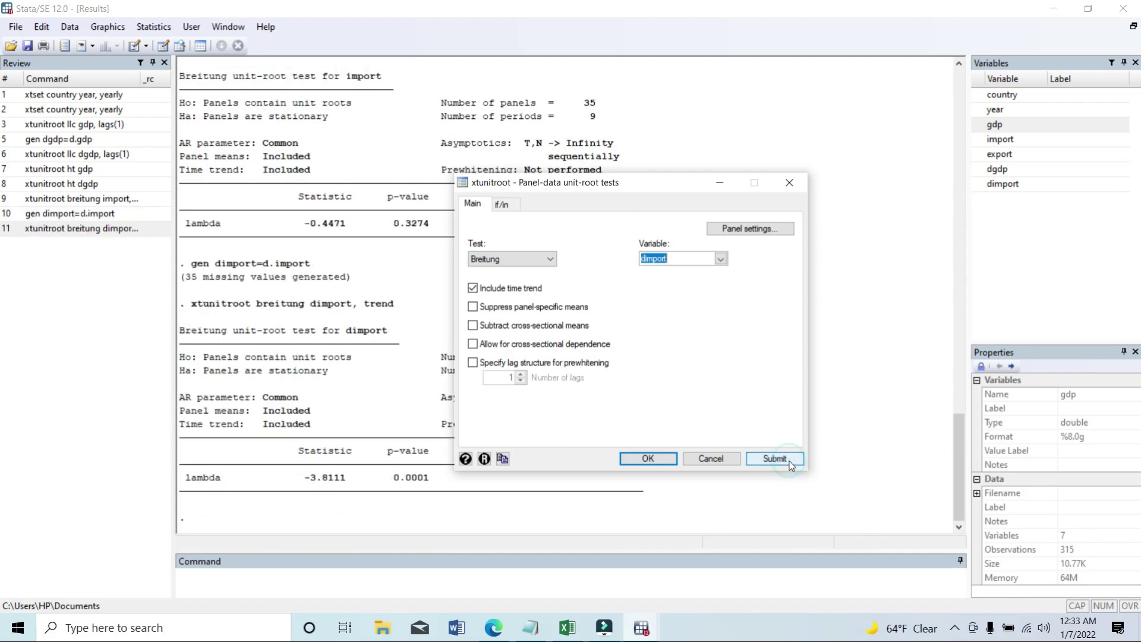
pyautogui.click(384, 510)
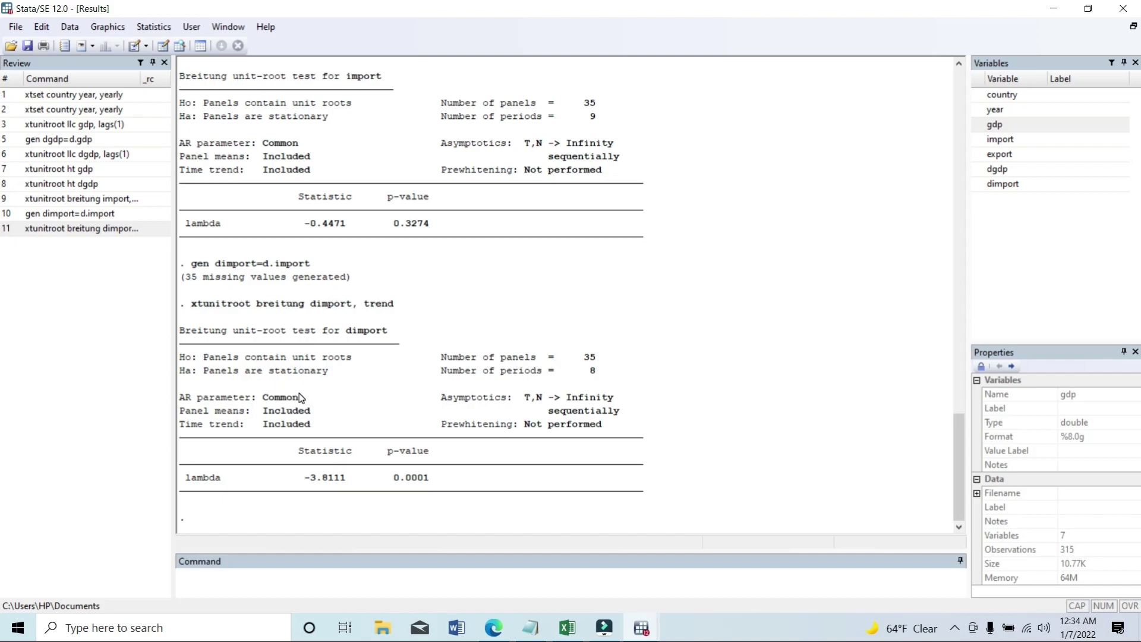
# - Run the Im-Pesaran-Shin unit-root test on import with a time trend and a lag specification of 1
pyautogui.click(643, 630)
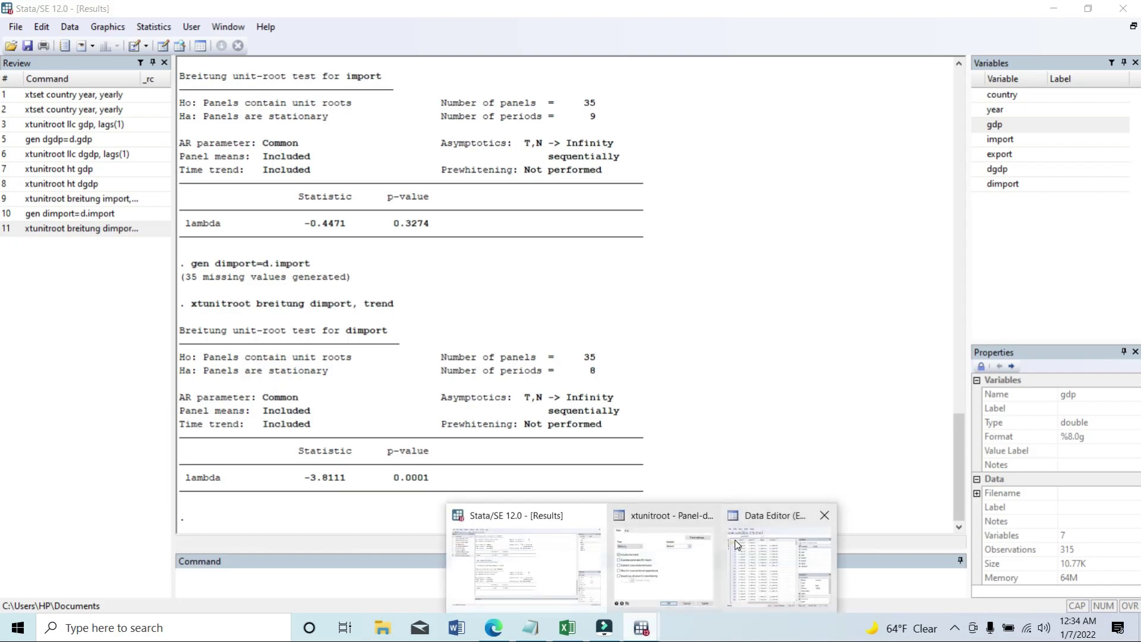
pyautogui.click(662, 553)
pyautogui.click(512, 258)
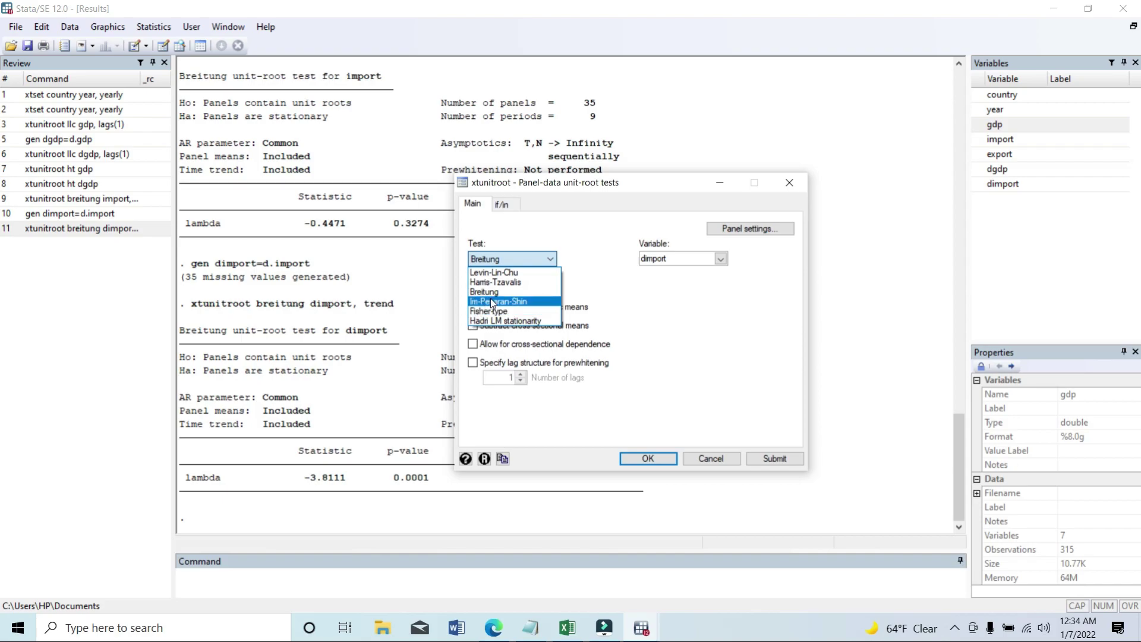
pyautogui.click(508, 302)
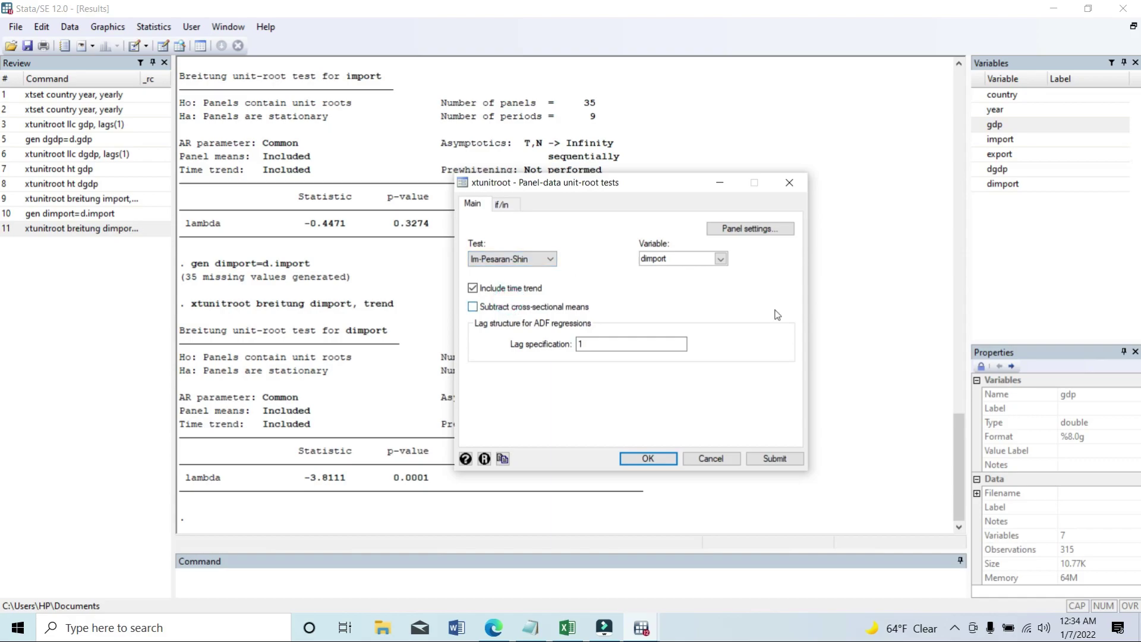
pyautogui.click(719, 259)
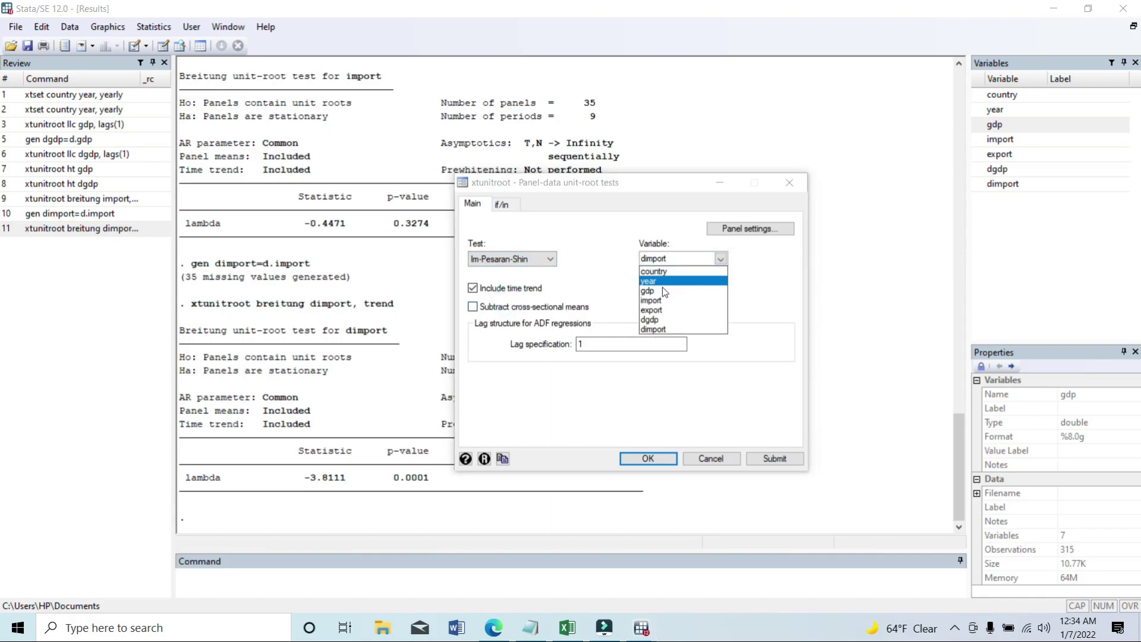
pyautogui.click(652, 302)
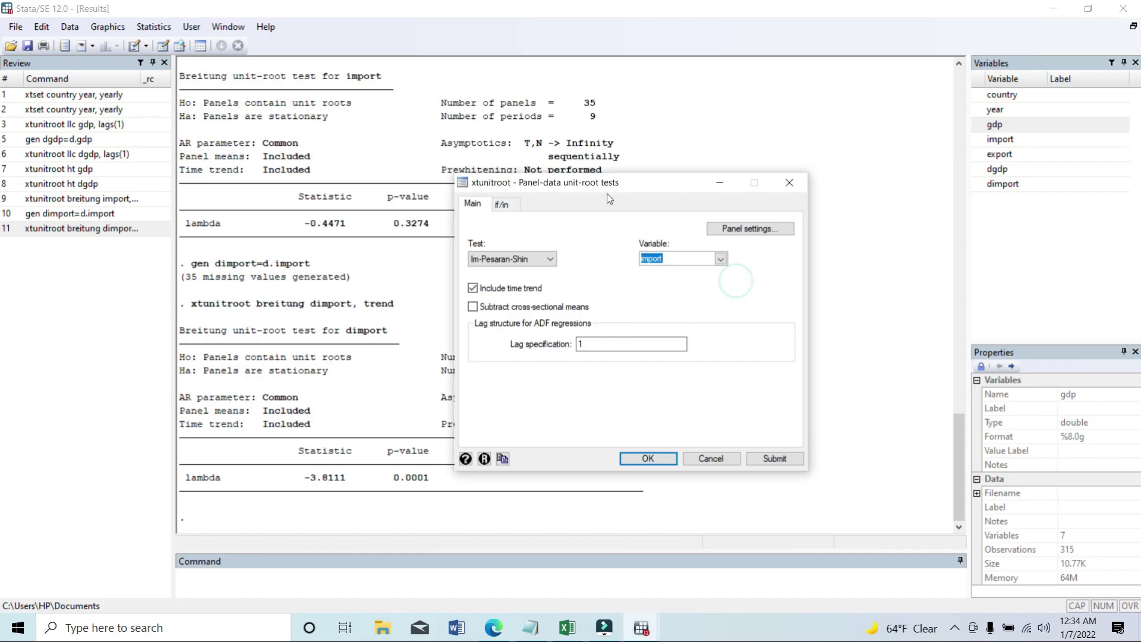
pyautogui.click(679, 217)
pyautogui.click(673, 256)
pyautogui.click(774, 458)
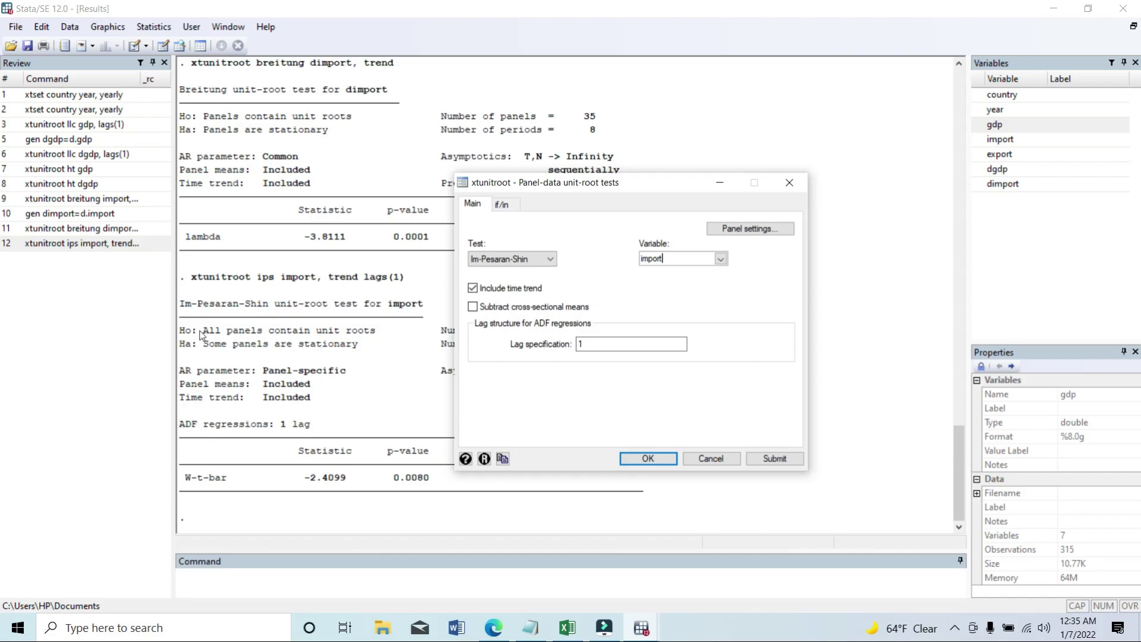
pyautogui.press('Escape')
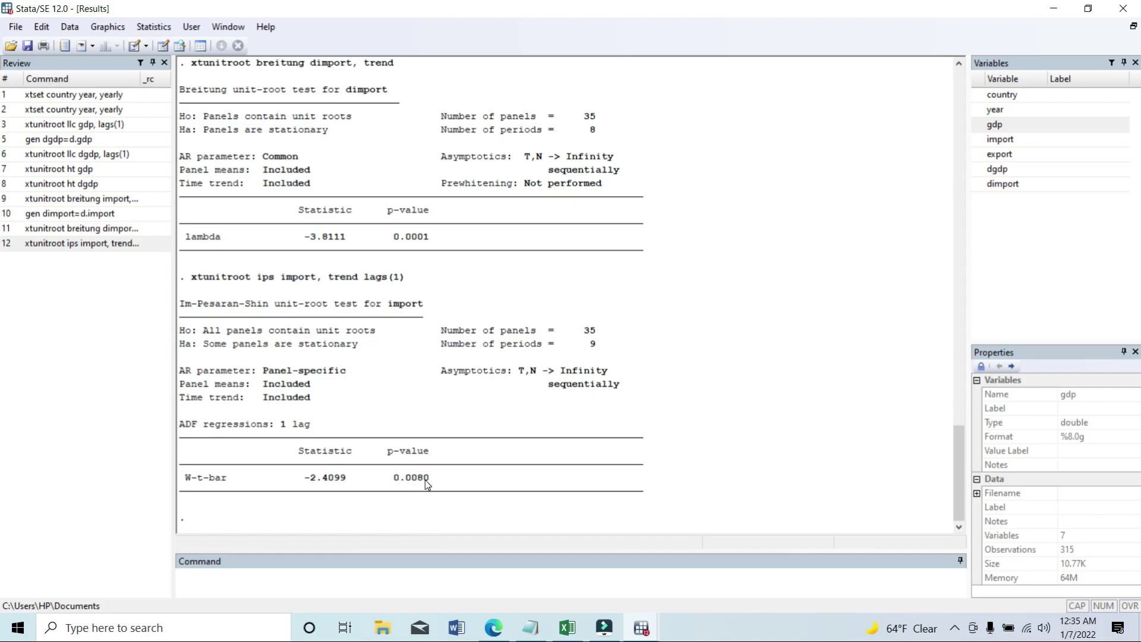
# - Run the Fisher-type augmented Dickey-Fuller test on import with a time trend and 0 lagged differences, and examine the inverse chi-squared row
pyautogui.click(647, 628)
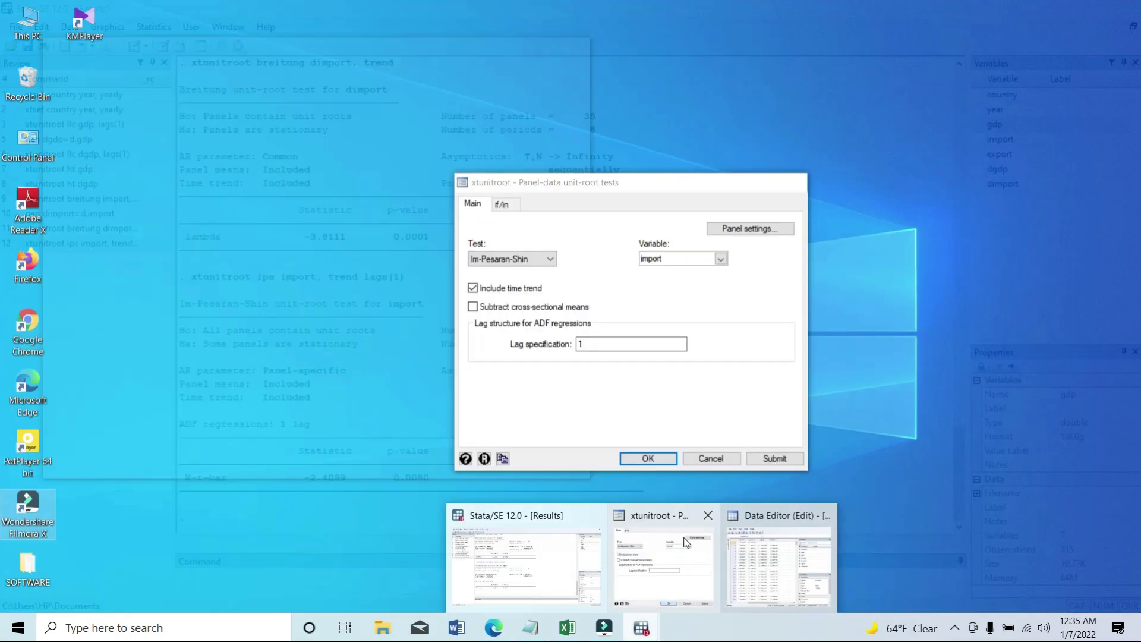
pyautogui.click(685, 545)
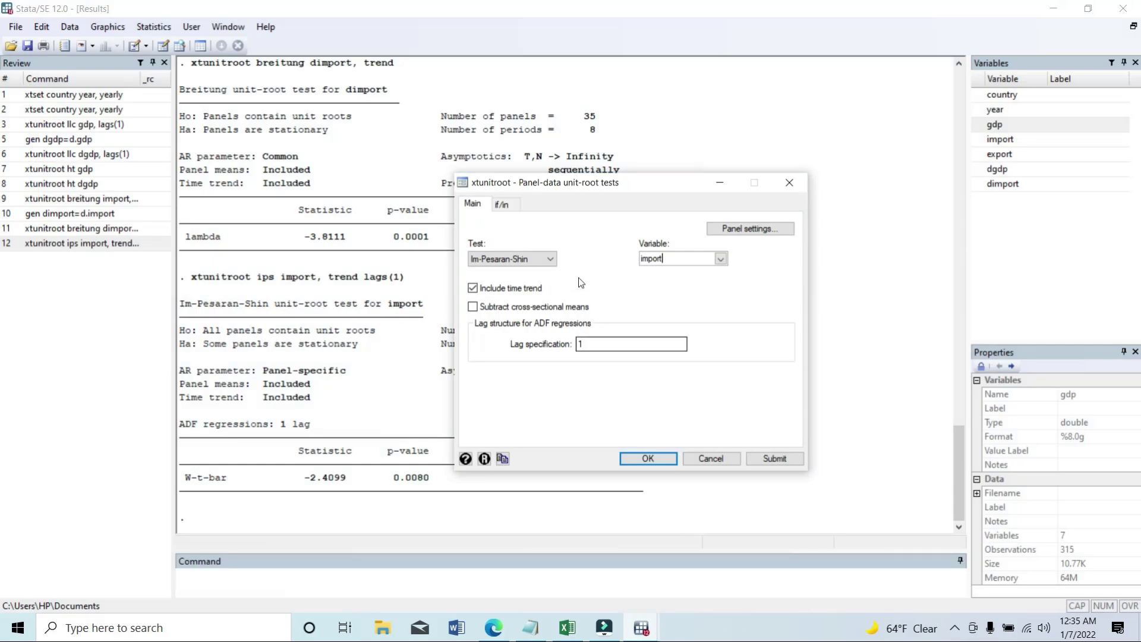
pyautogui.click(557, 263)
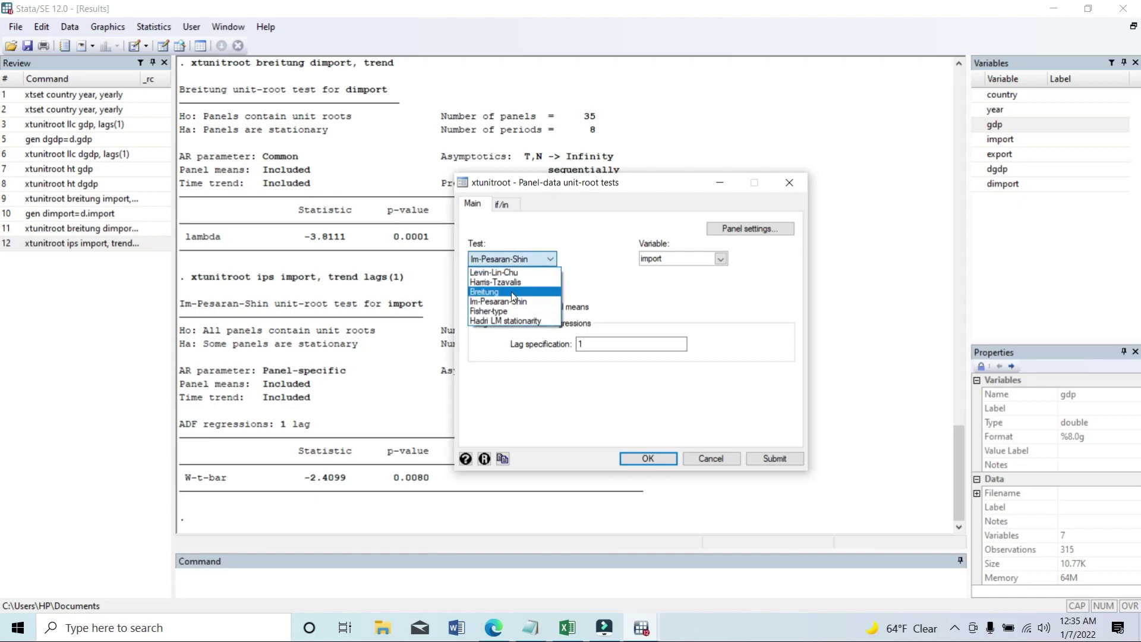
pyautogui.click(498, 311)
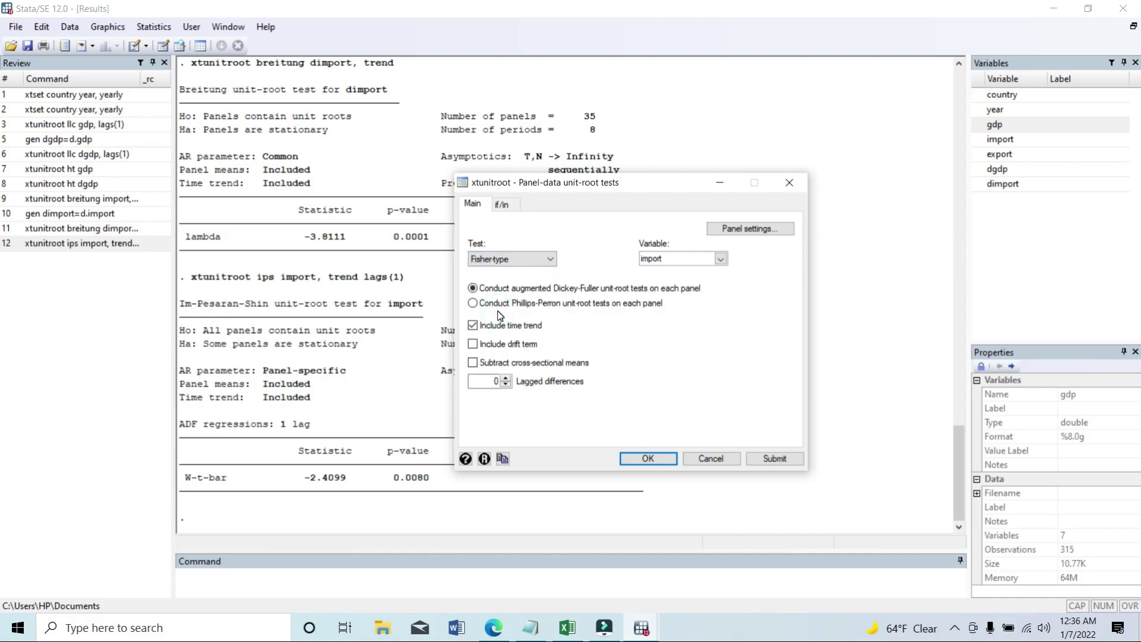
pyautogui.click(721, 259)
pyautogui.click(721, 260)
pyautogui.click(769, 458)
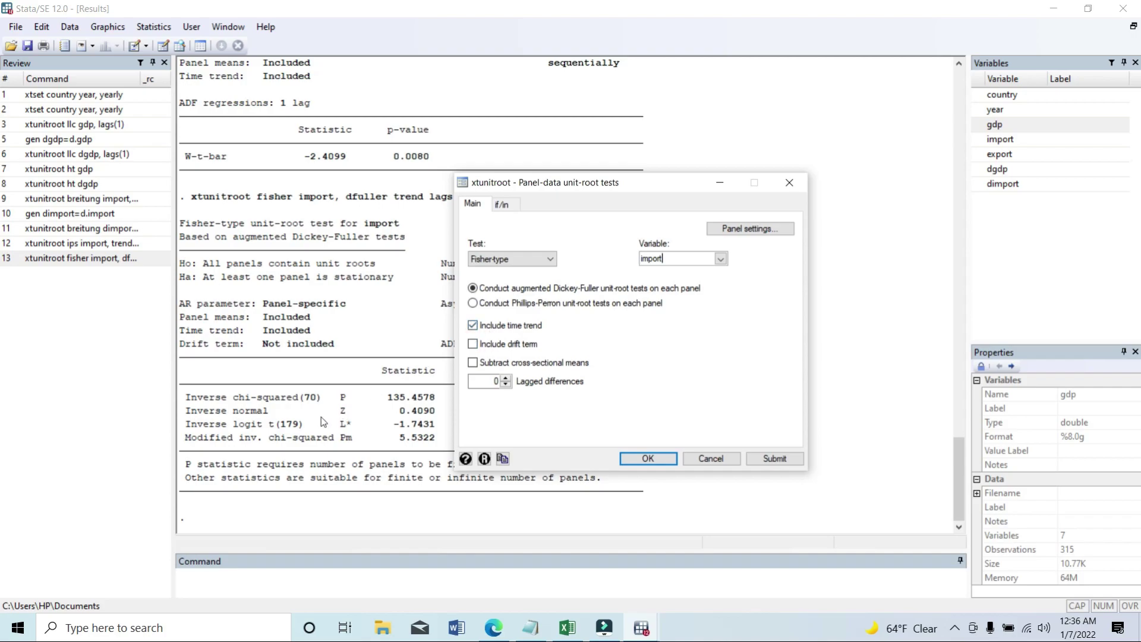
pyautogui.click(319, 418)
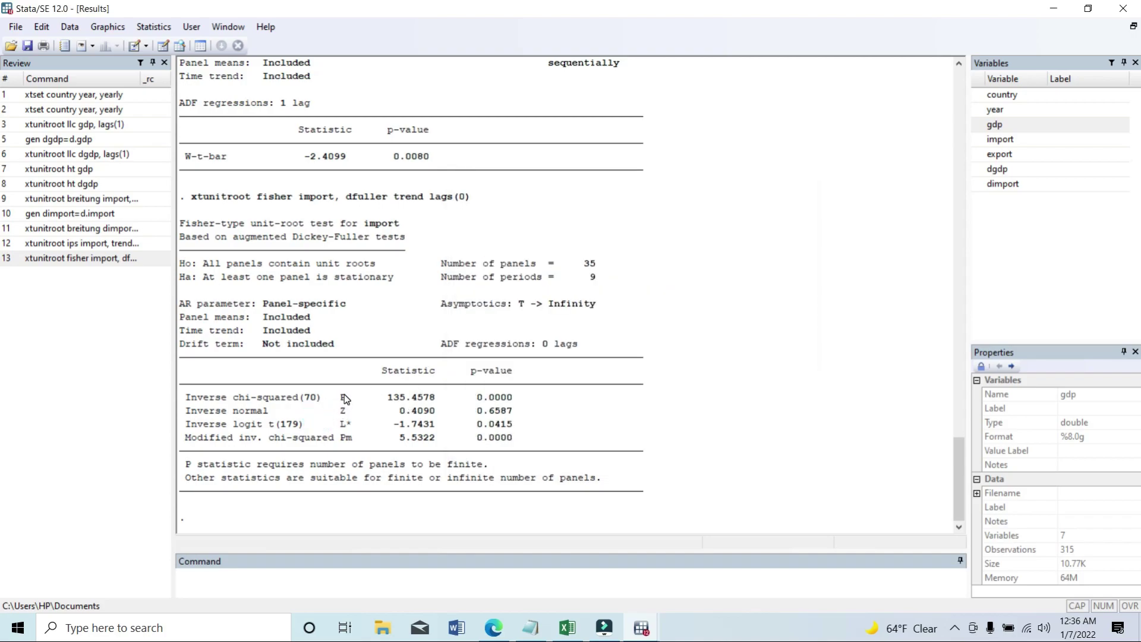
pyautogui.moveTo(344, 397); pyautogui.dragTo(286, 403)
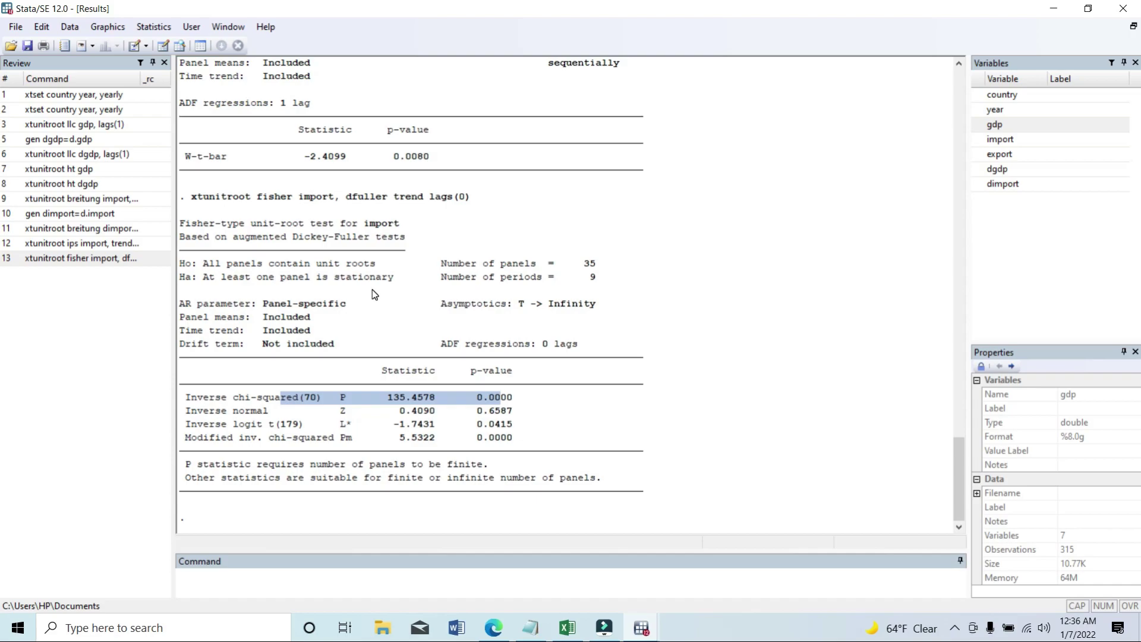
pyautogui.click(490, 411)
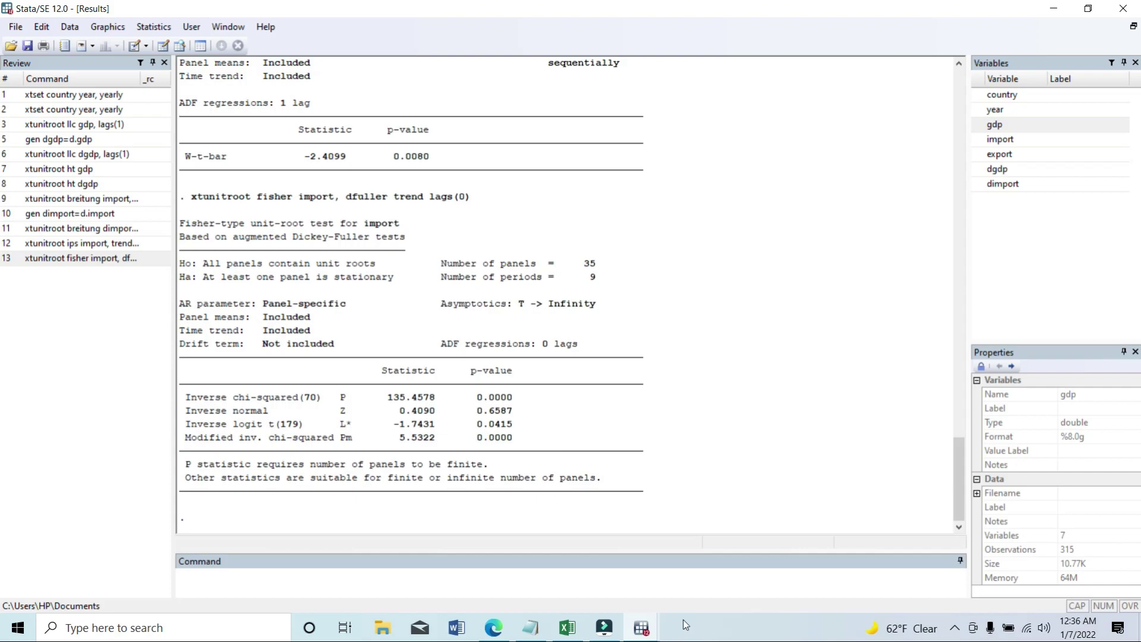
# - Run the Hadri LM stationarity test on import with a time trend and compare its hypotheses with those of the Fisher-type test
pyautogui.click(640, 628)
pyautogui.click(662, 559)
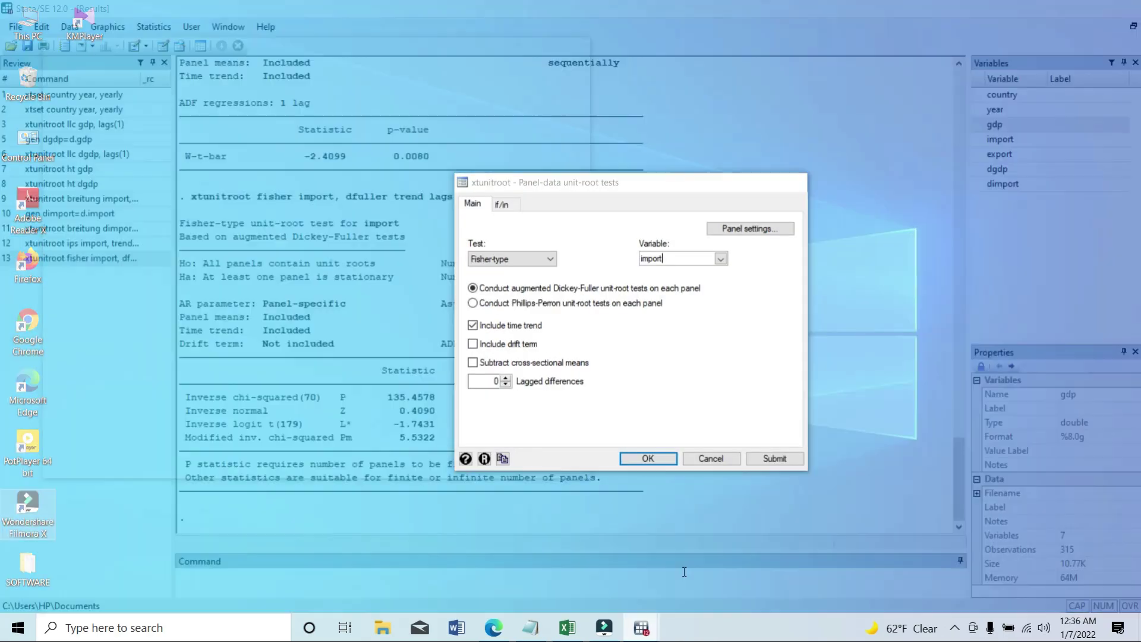
pyautogui.click(534, 258)
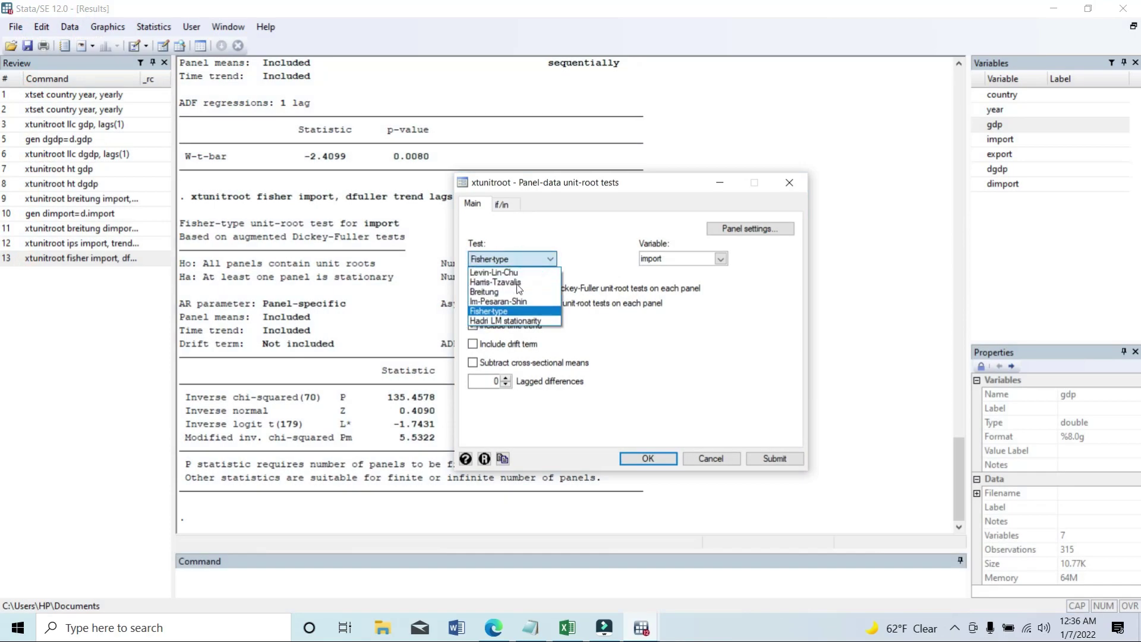
pyautogui.click(500, 321)
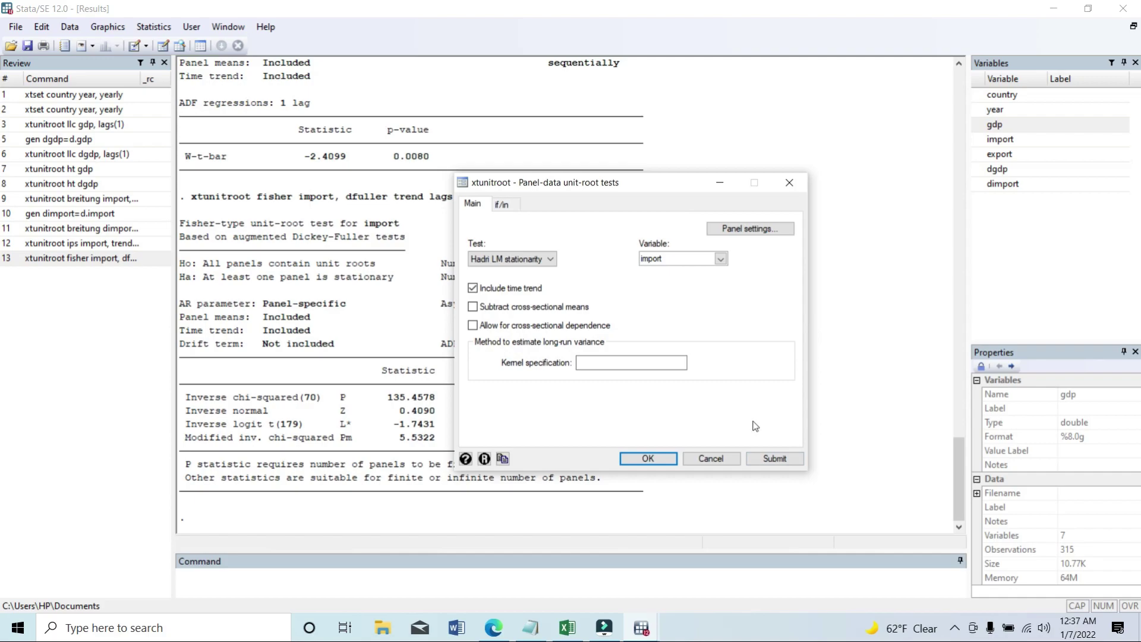
pyautogui.click(776, 460)
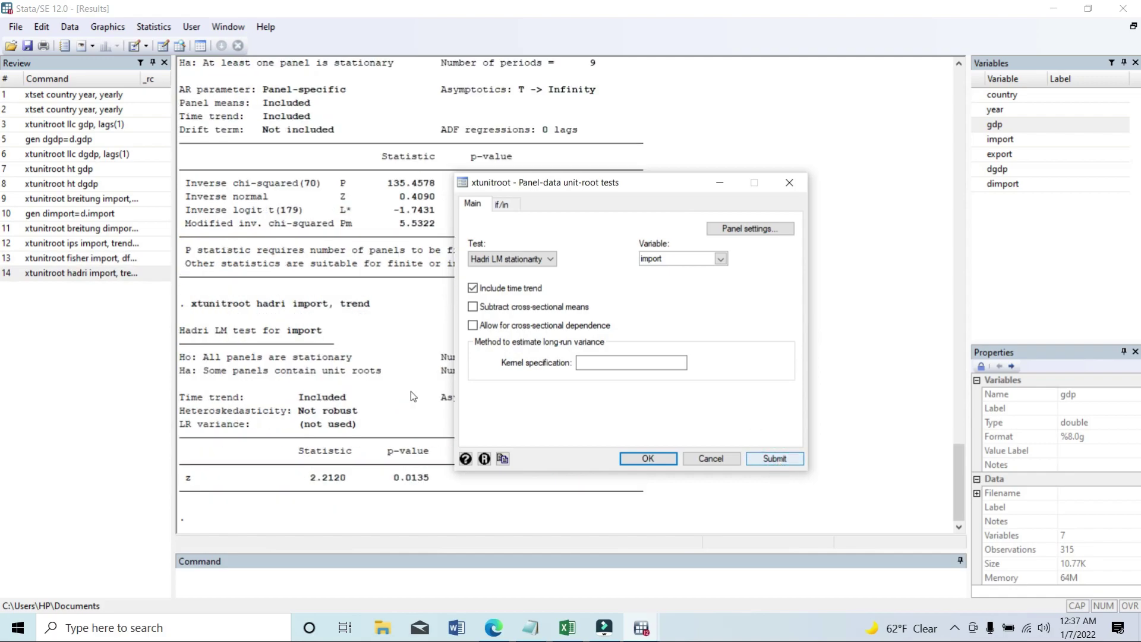
pyautogui.press('Escape')
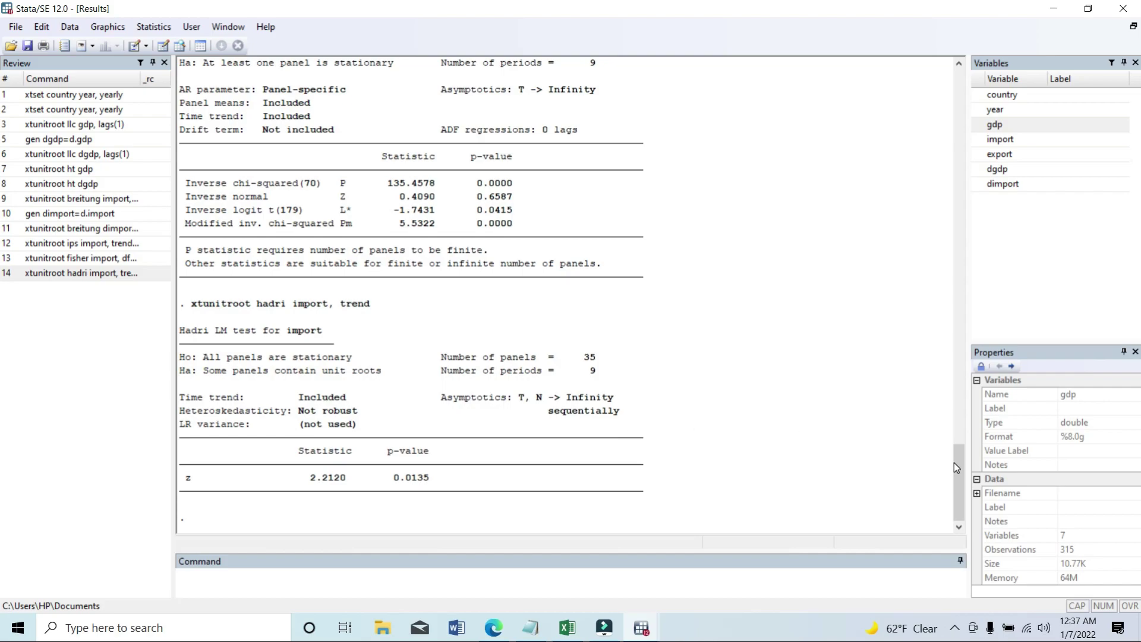
pyautogui.moveTo(960, 462); pyautogui.dragTo(957, 449)
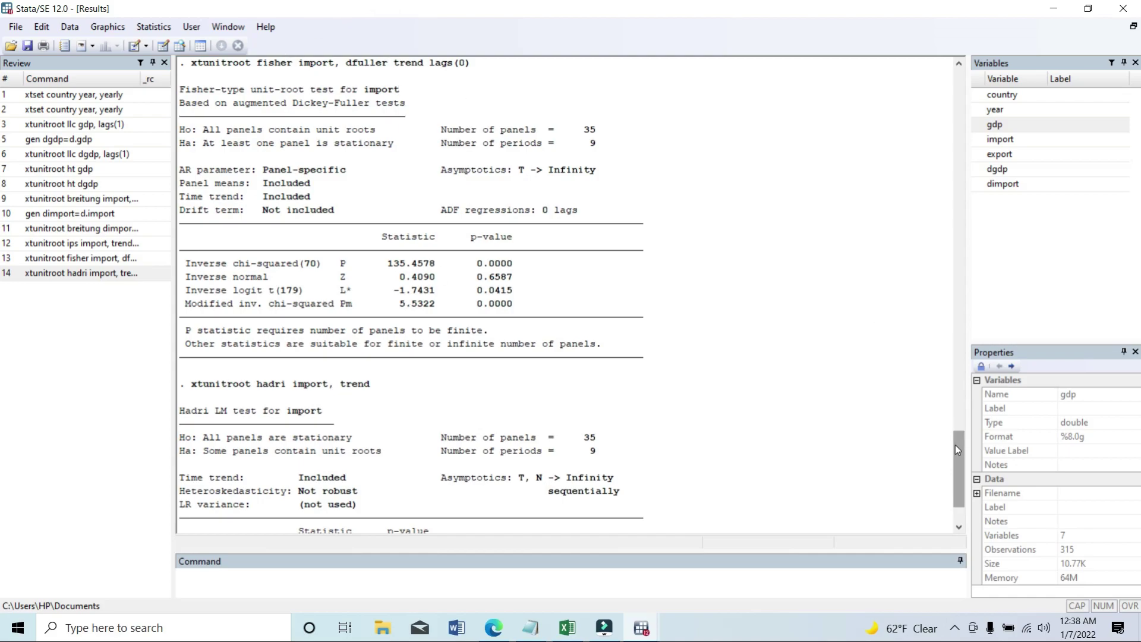
pyautogui.moveTo(956, 445); pyautogui.dragTo(954, 434)
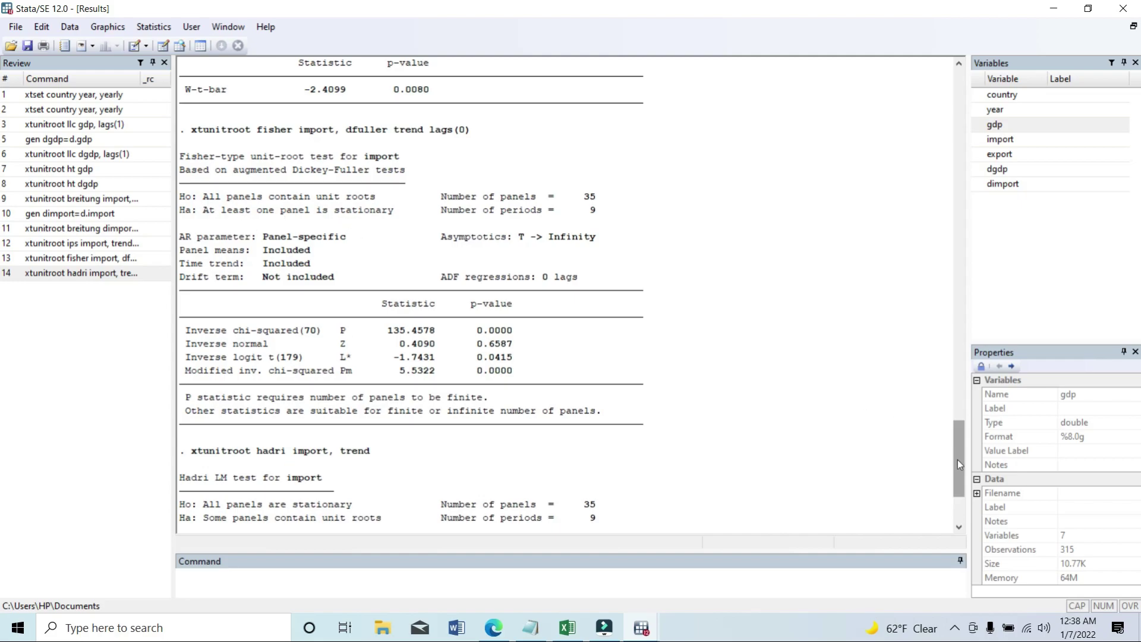
pyautogui.moveTo(957, 464); pyautogui.dragTo(958, 490)
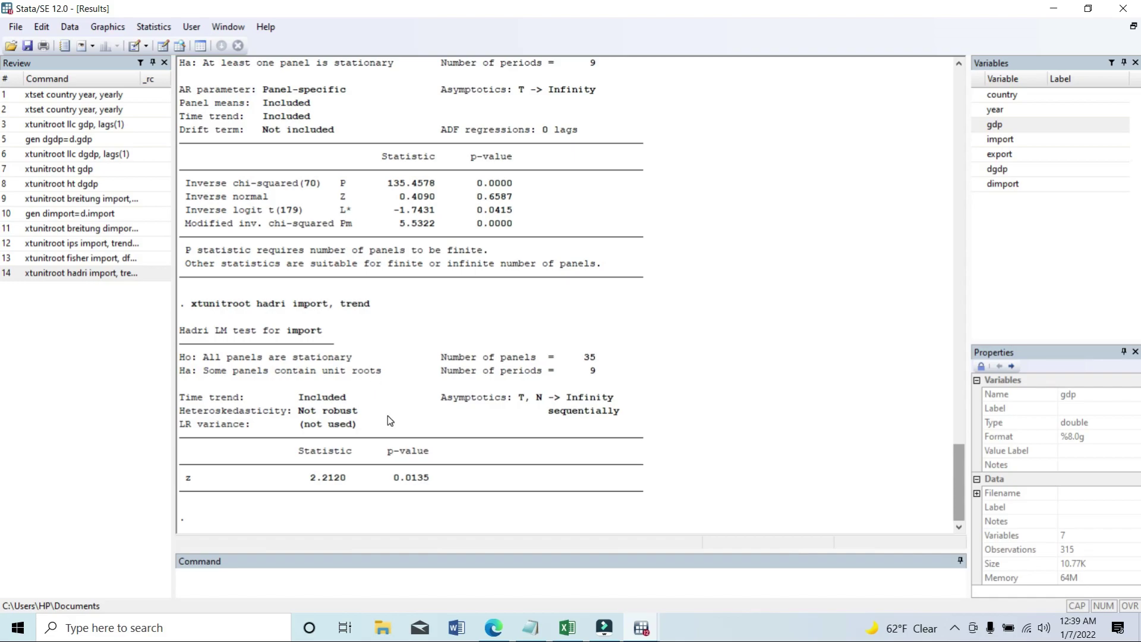
# - Run the Hadri LM stationarity test on dimport with a time trend and check its p-value
pyautogui.click(650, 628)
pyautogui.click(680, 549)
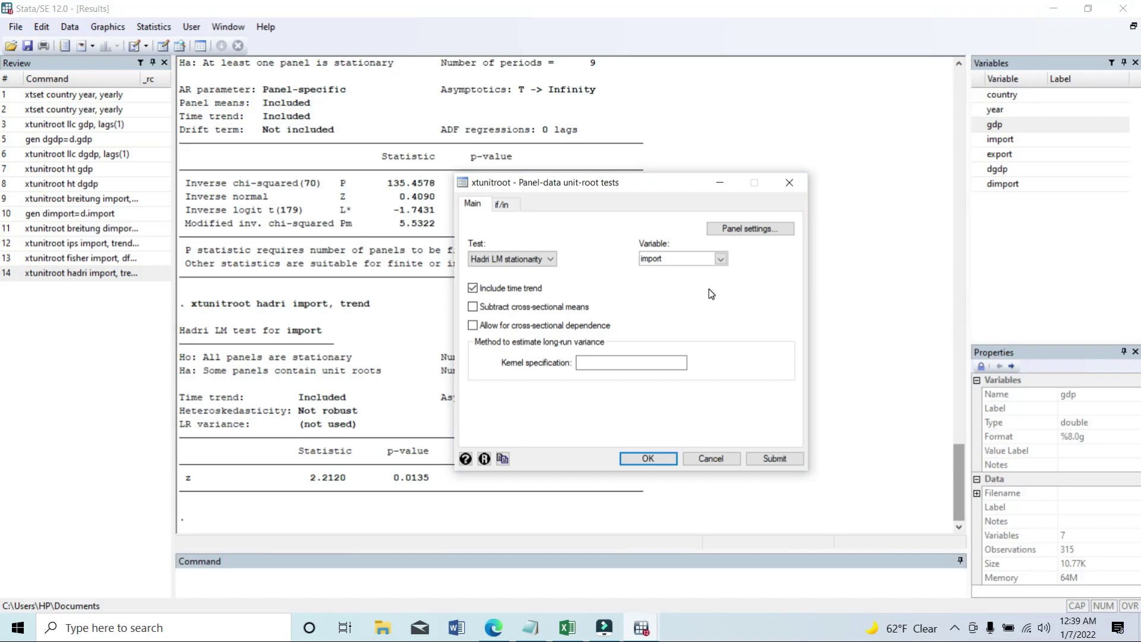
pyautogui.click(720, 258)
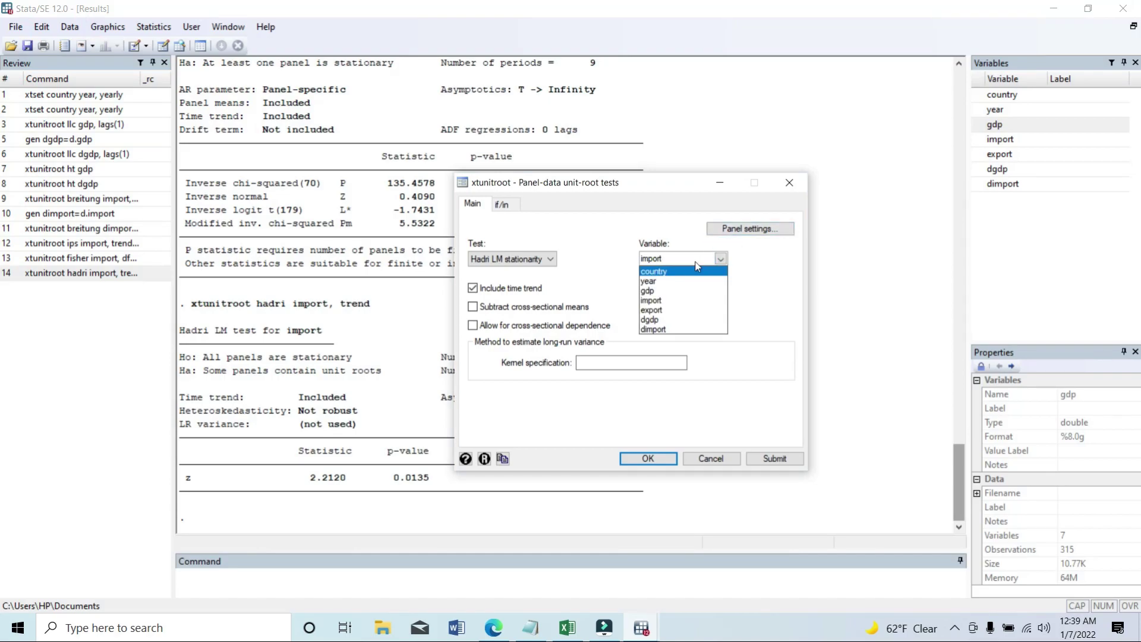
pyautogui.click(652, 329)
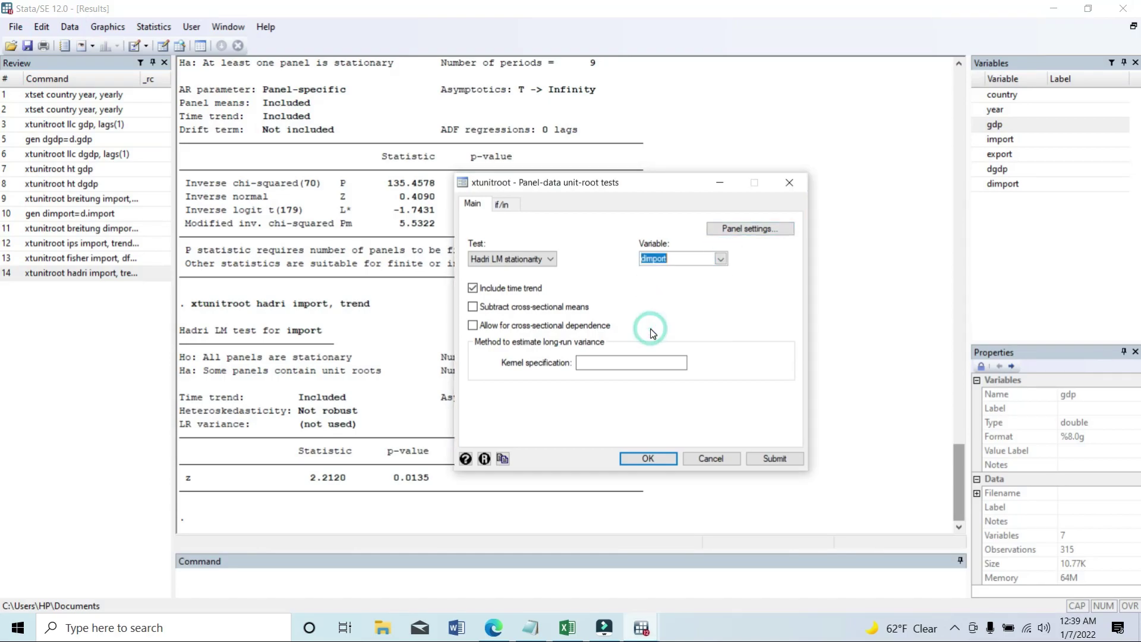
pyautogui.click(789, 459)
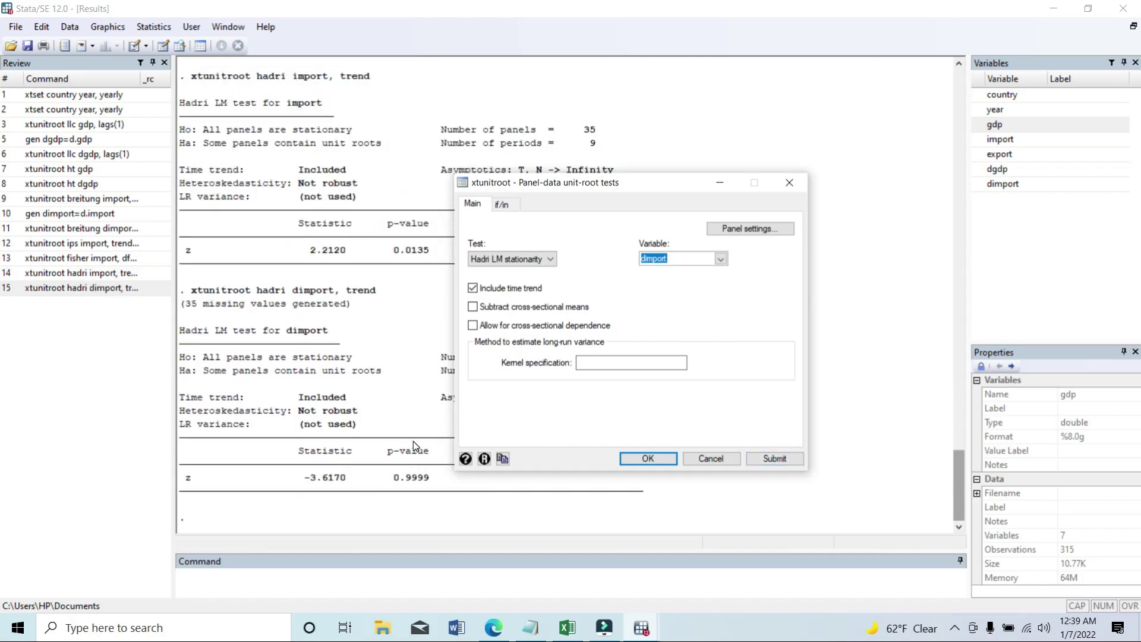
pyautogui.click(413, 440)
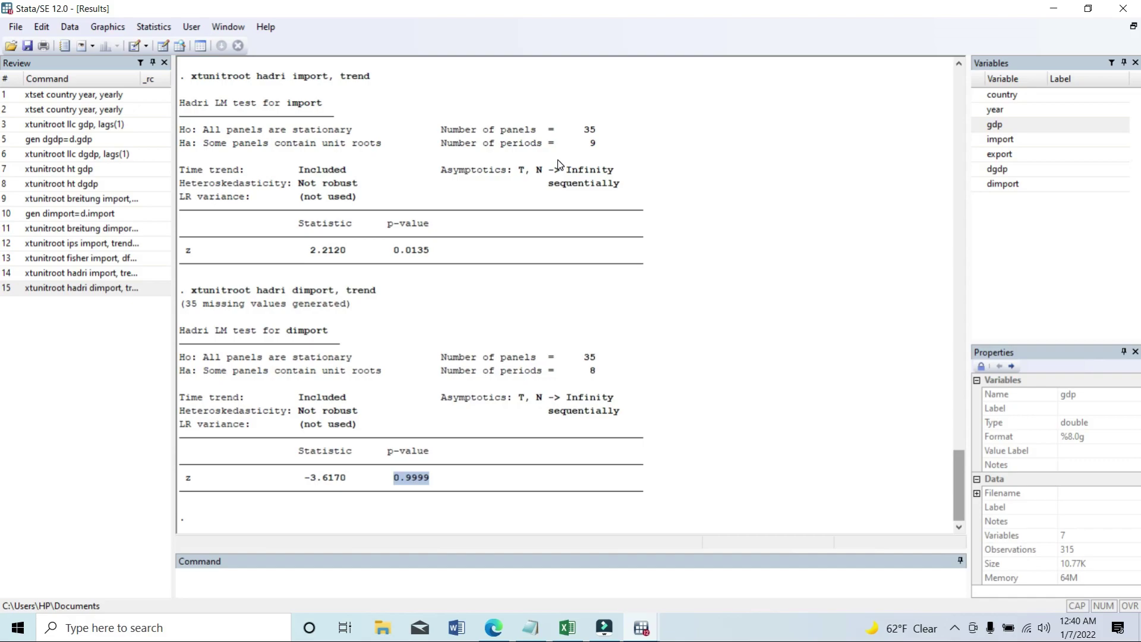
pyautogui.click(403, 327)
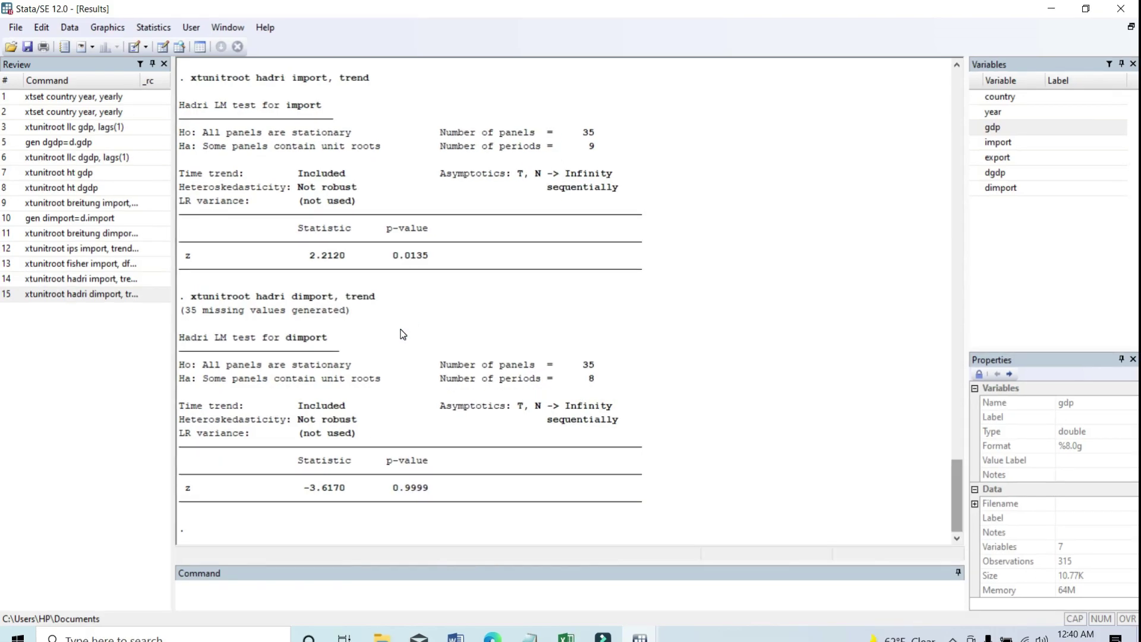